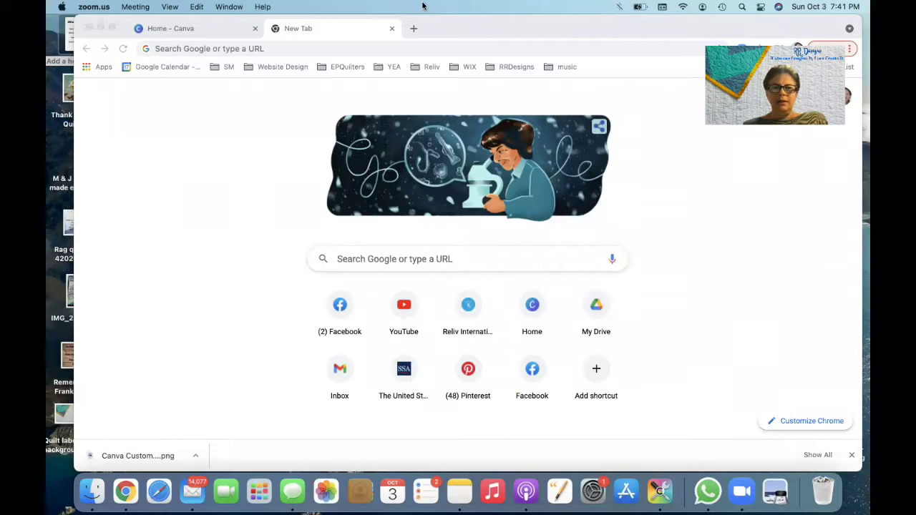
Step: Go to the Canva home tab and list All your designs
click(198, 33)
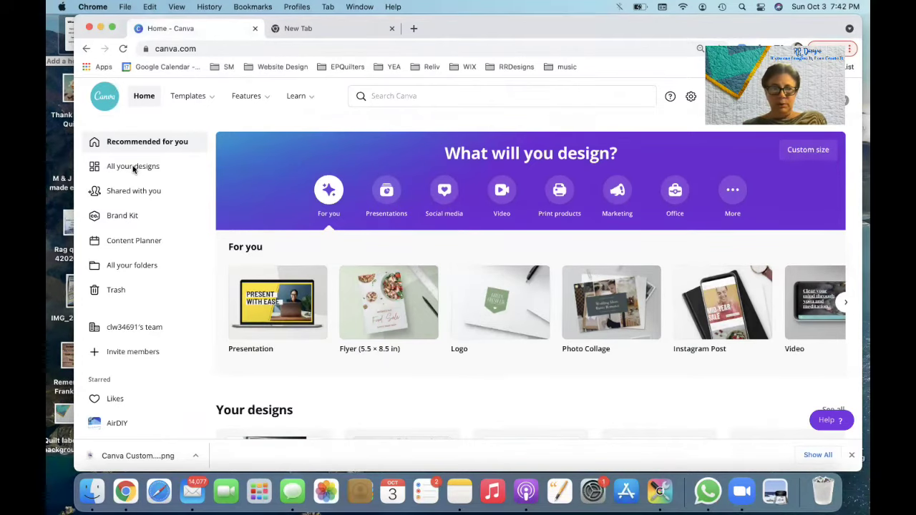
click(136, 169)
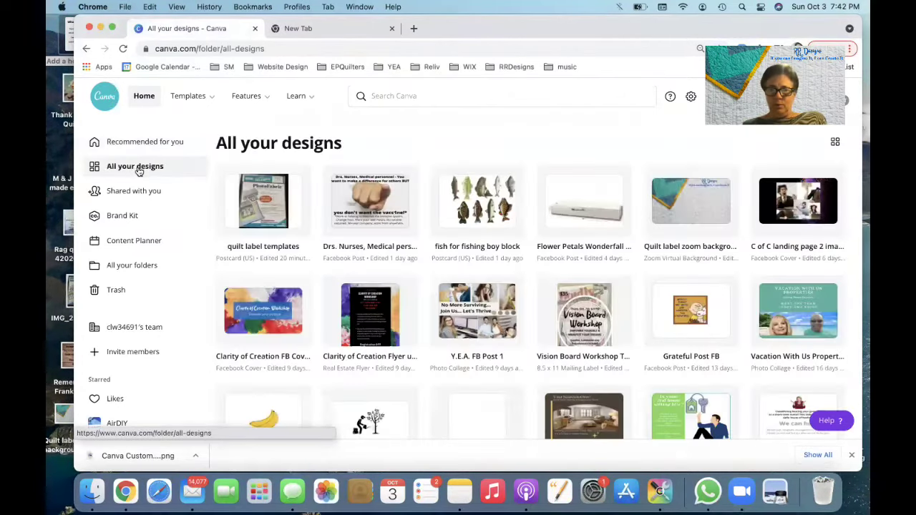
Step: Open the quilt label templates design and scroll through pages 1–3 to the sunflower Thank You label
click(269, 213)
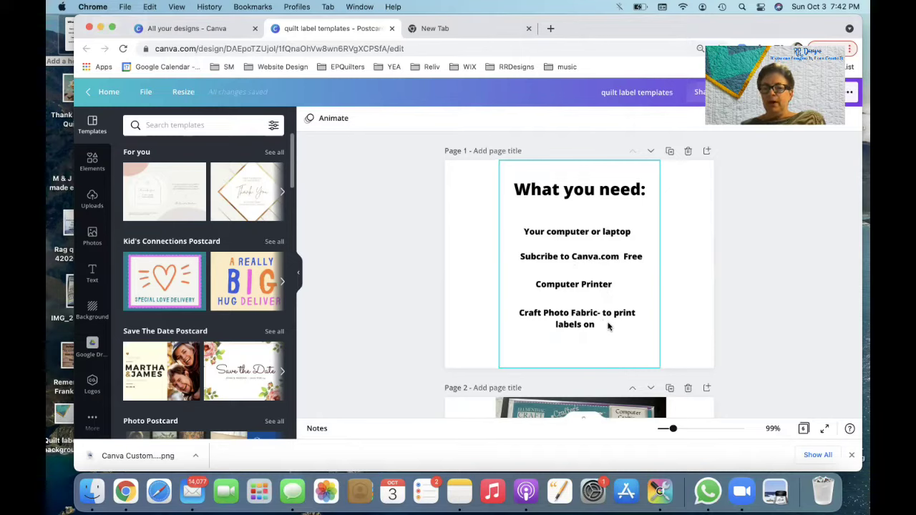
scroll(608, 325, down, 5)
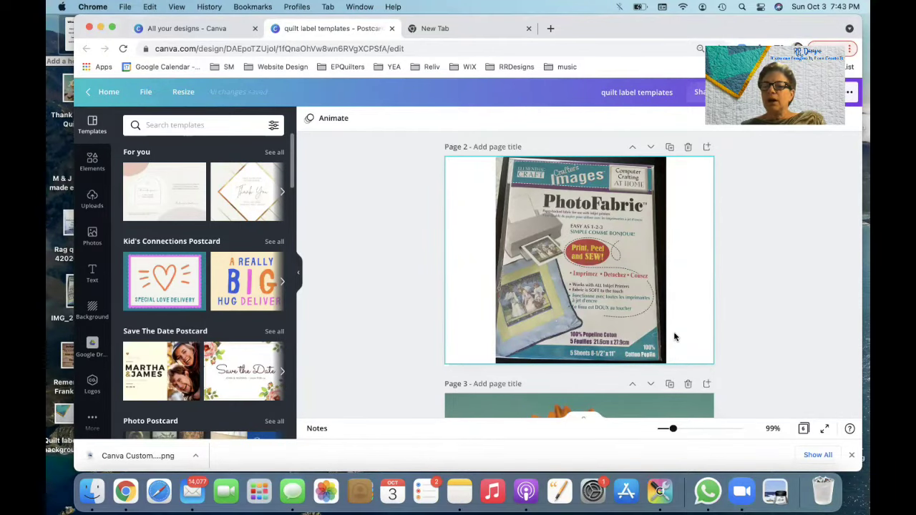
scroll(674, 337, down, 3)
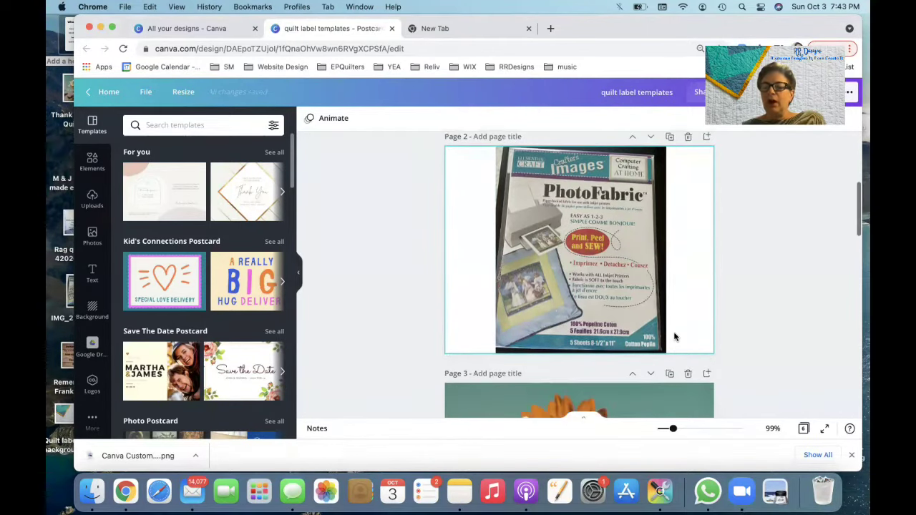
scroll(674, 337, down, 5)
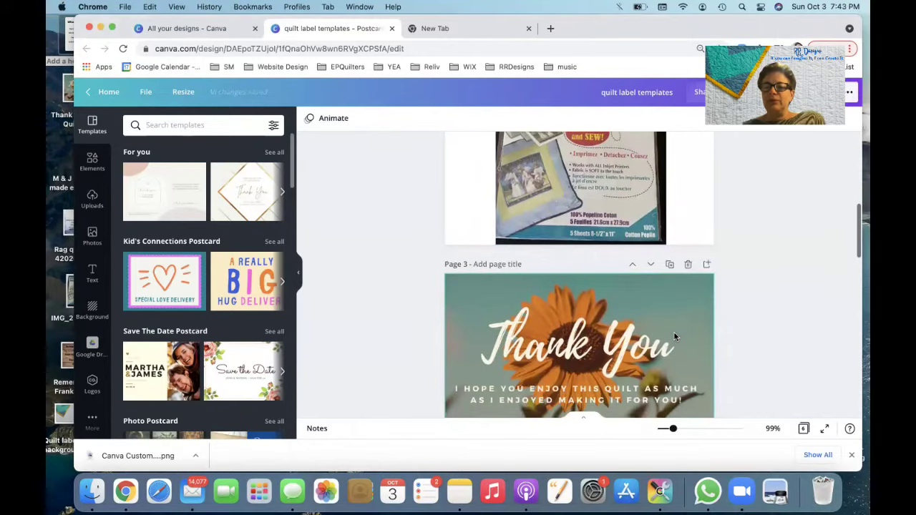
scroll(674, 337, down, 1)
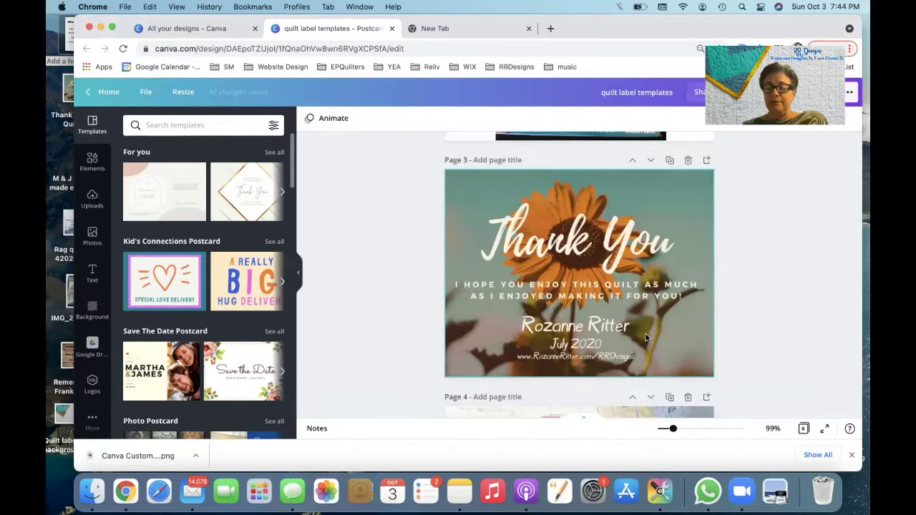
scroll(646, 333, down, 4)
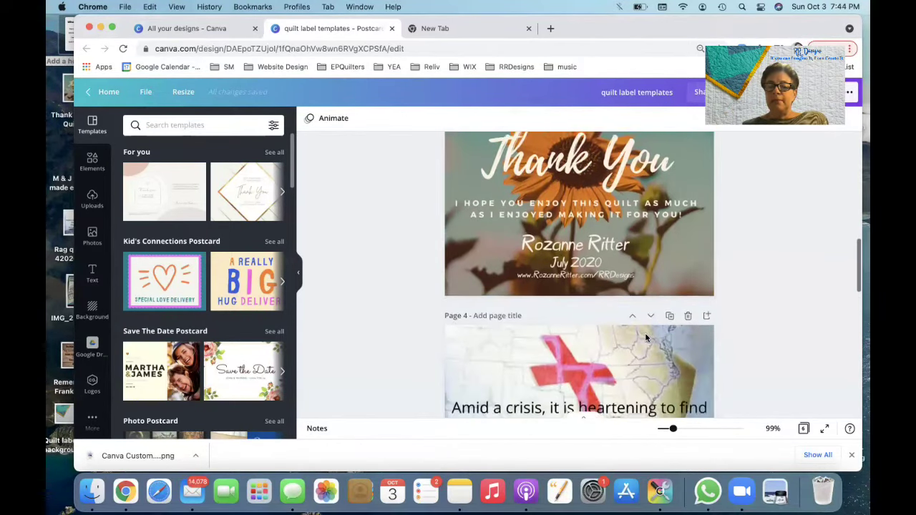
scroll(645, 338, down, 4)
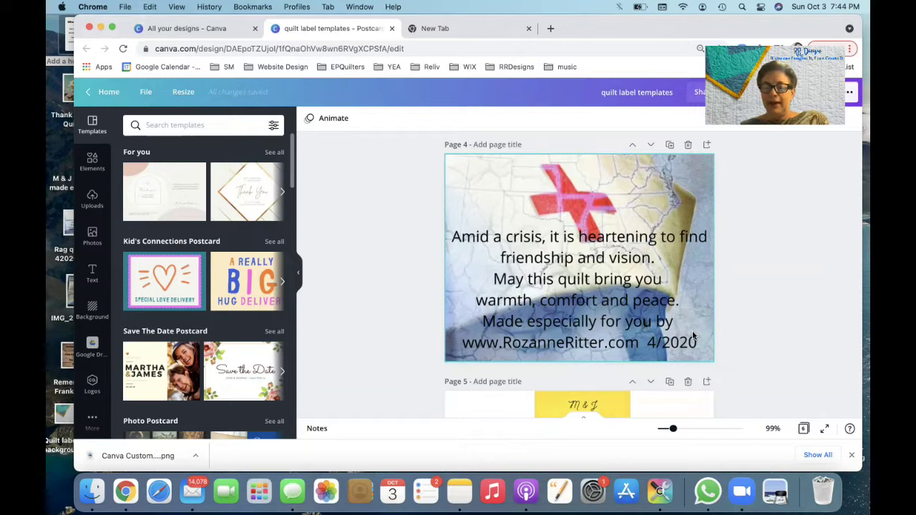
scroll(705, 331, up, 1)
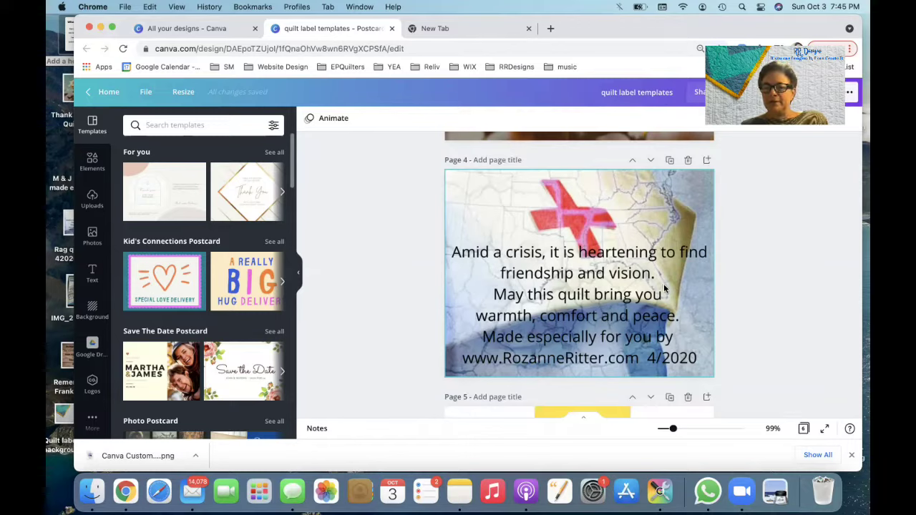
scroll(671, 304, down, 1)
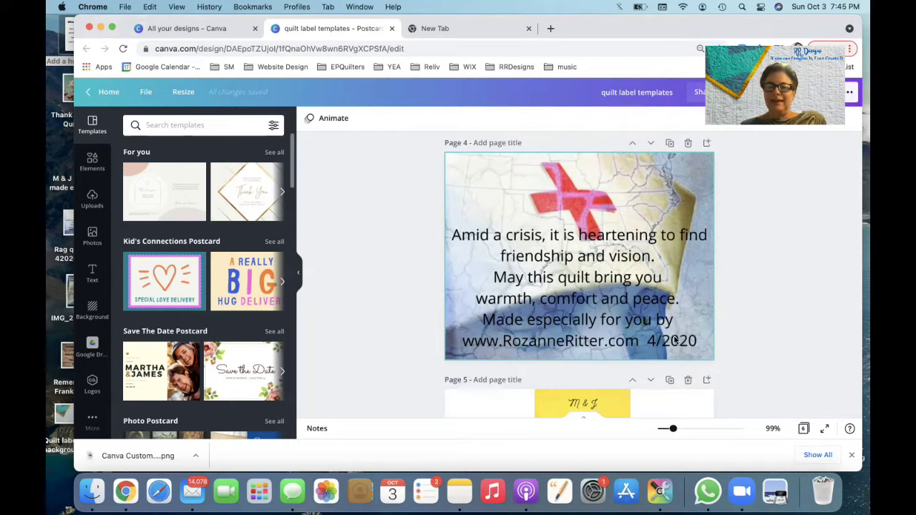
scroll(676, 336, down, 5)
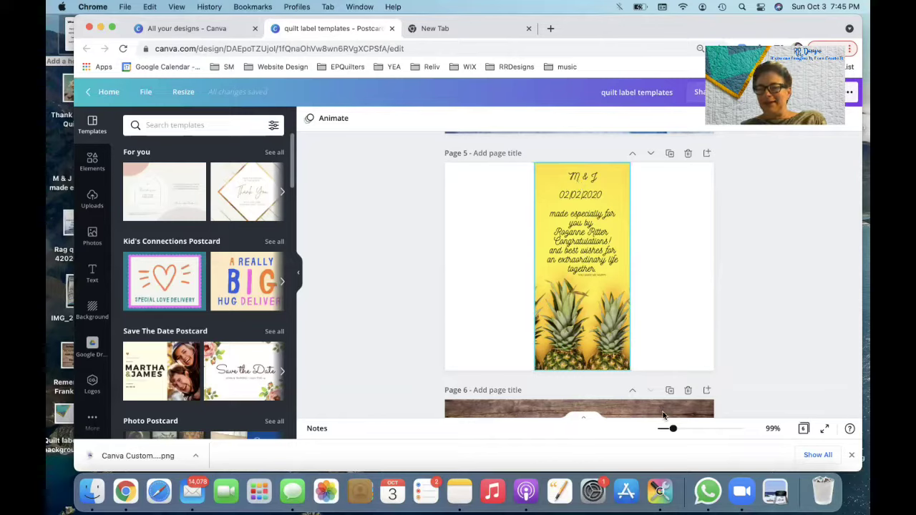
Step: Zoom the pineapple M & J label from 99% to 107%, then return to the Canva home page
drag(672, 428, 674, 430)
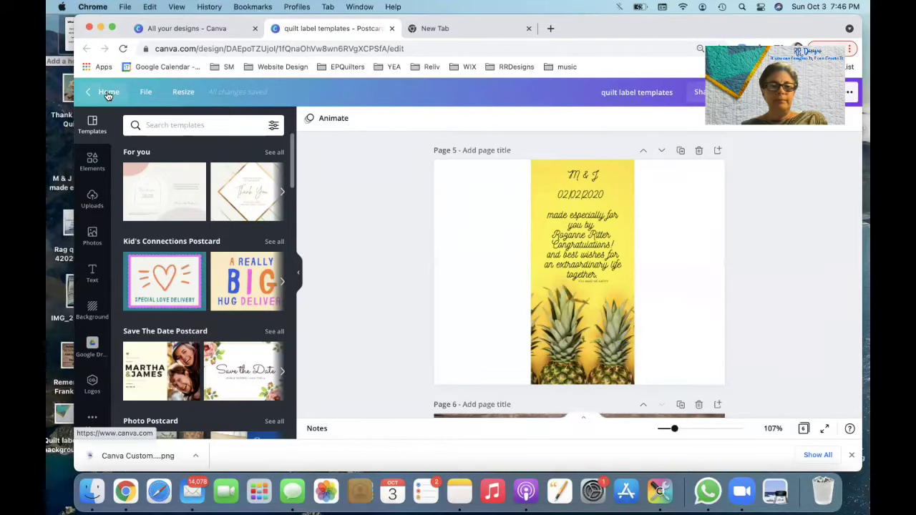
click(108, 94)
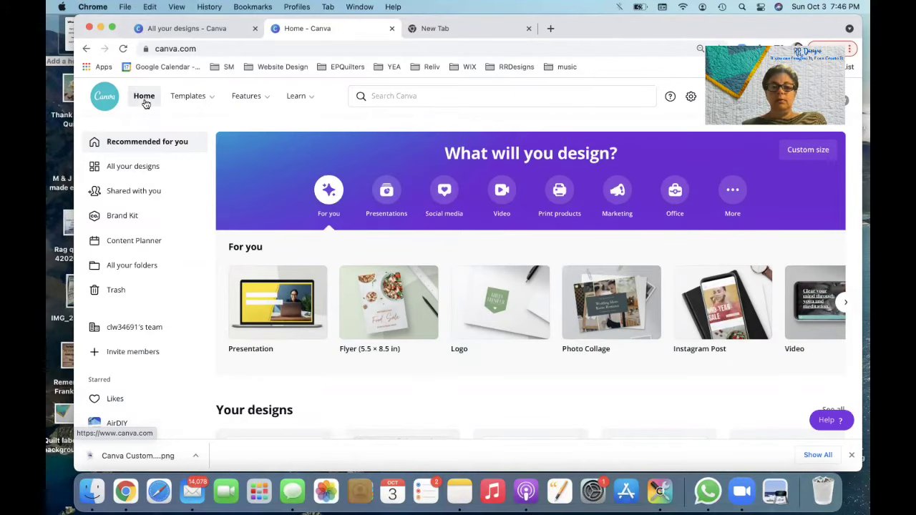
Step: Scroll the Canva home page to browse the What will you design? categories and templates
scroll(275, 277, down, 3)
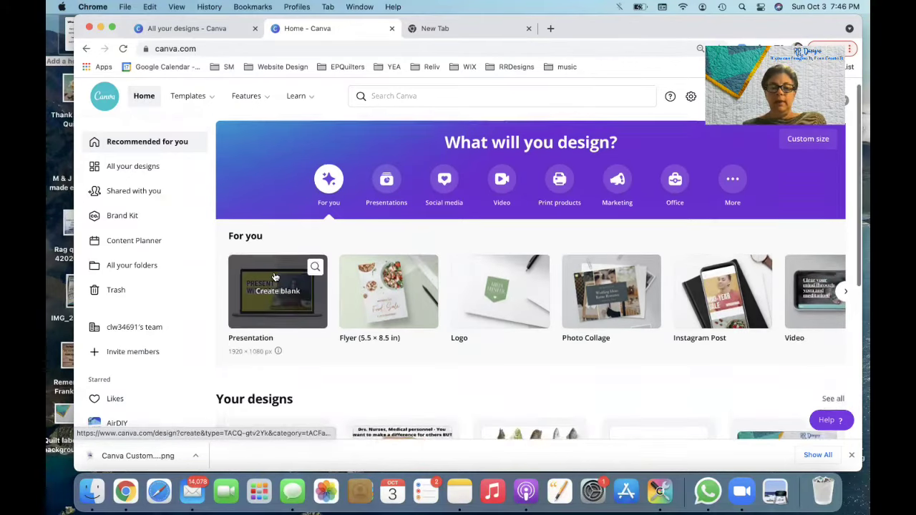
scroll(274, 277, up, 3)
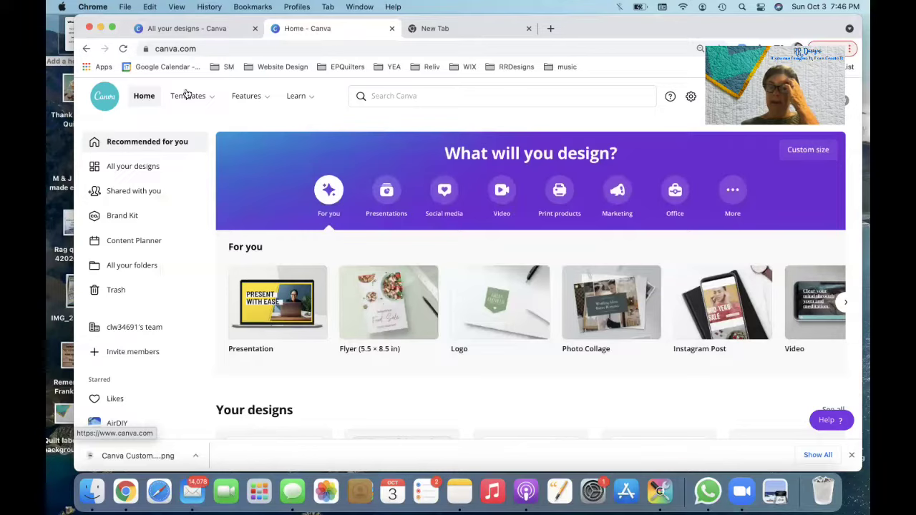
mouse_move(279, 113)
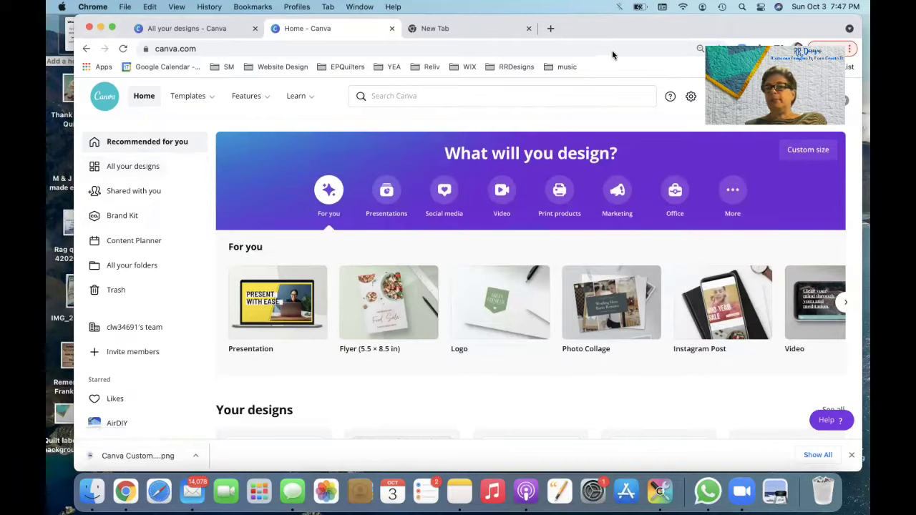
Step: Reopen the quilt label templates design from Your designs on the home page
click(780, 100)
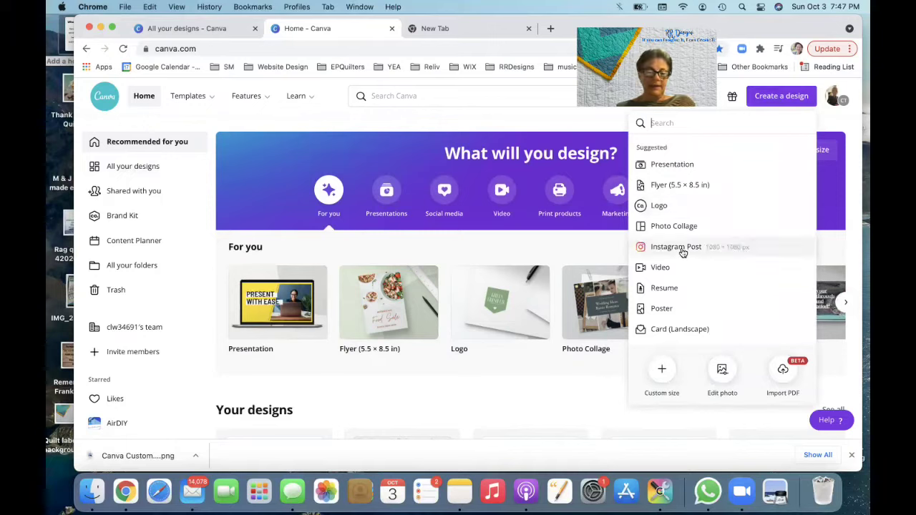
text(z)
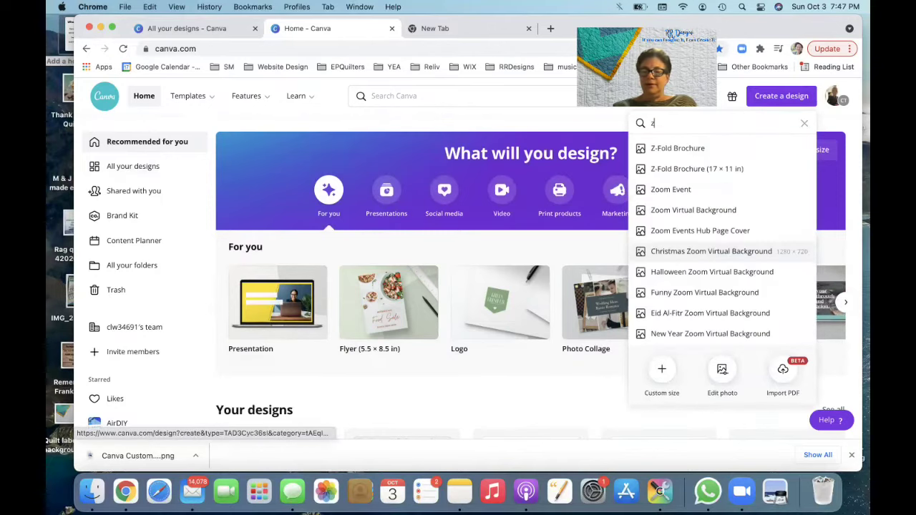
text(oom)
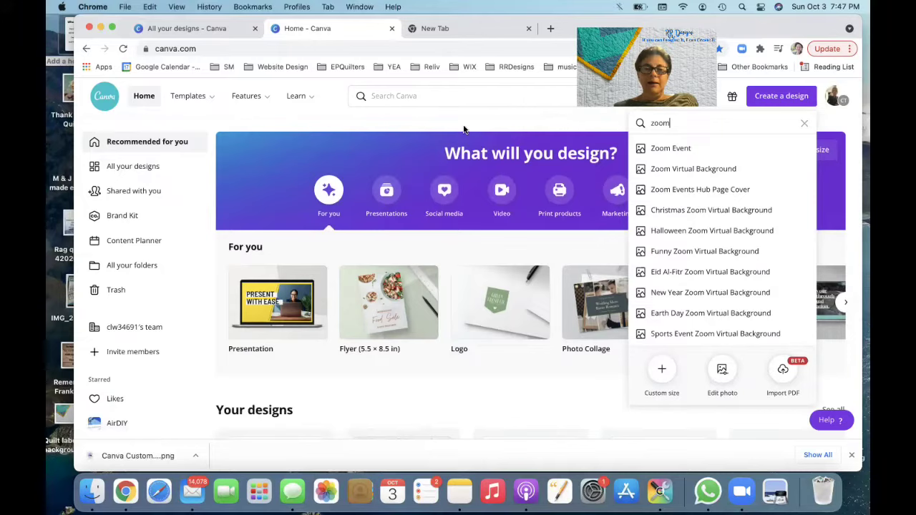
mouse_move(194, 93)
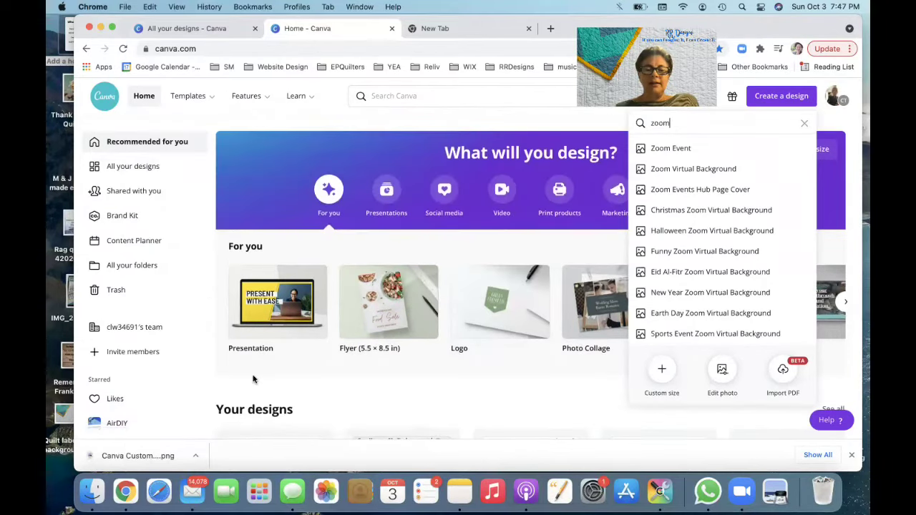
scroll(252, 380, down, 3)
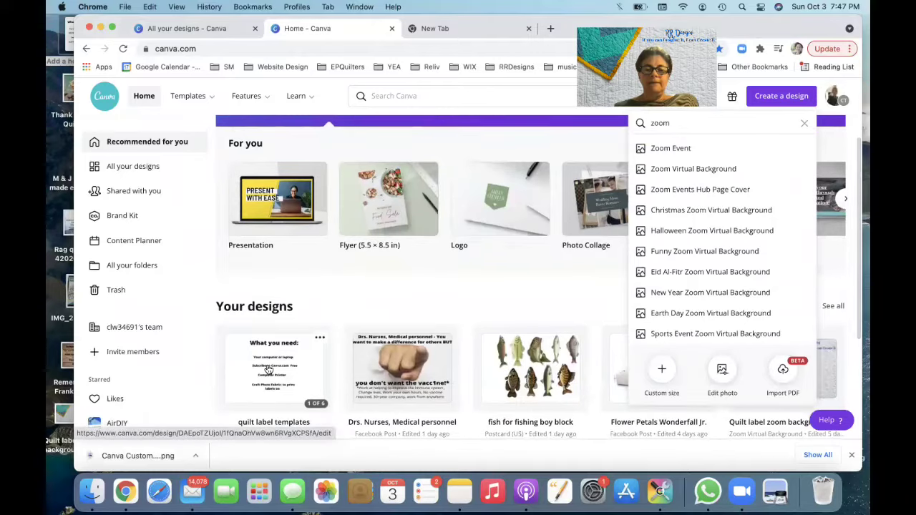
click(268, 369)
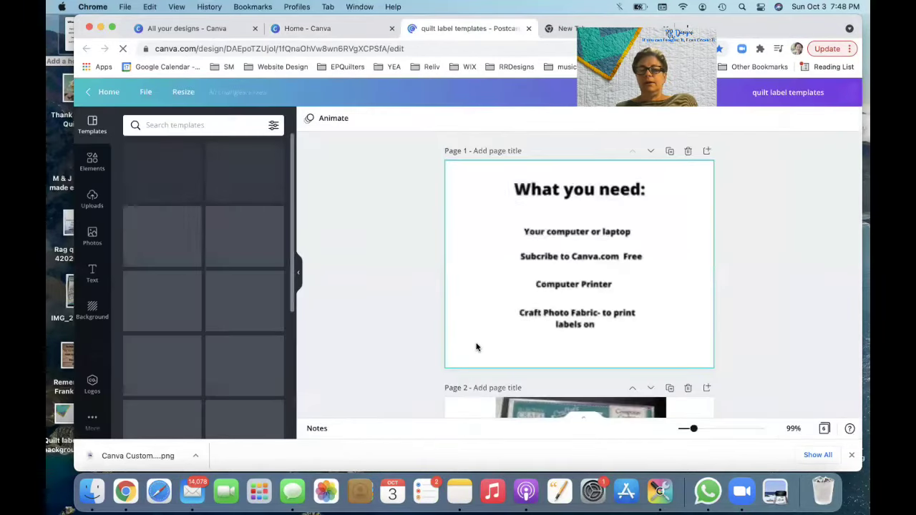
scroll(476, 347, down, 10)
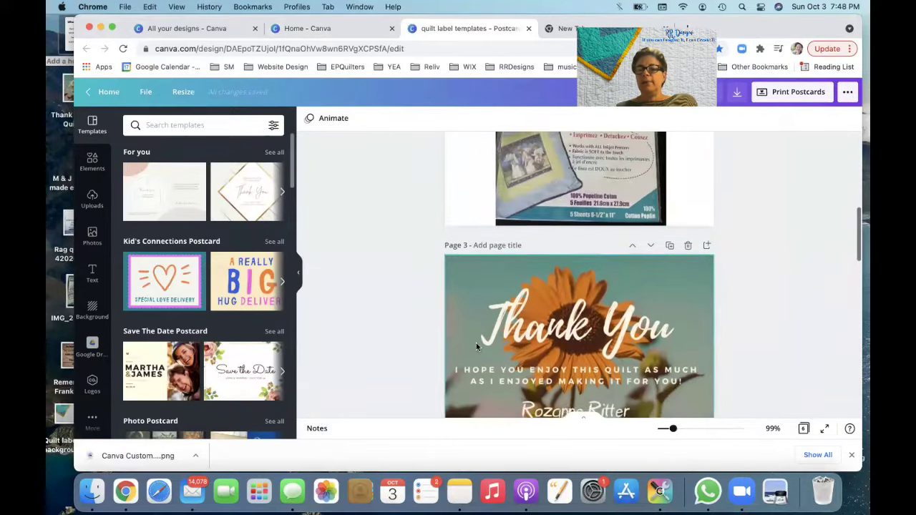
scroll(476, 345, down, 5)
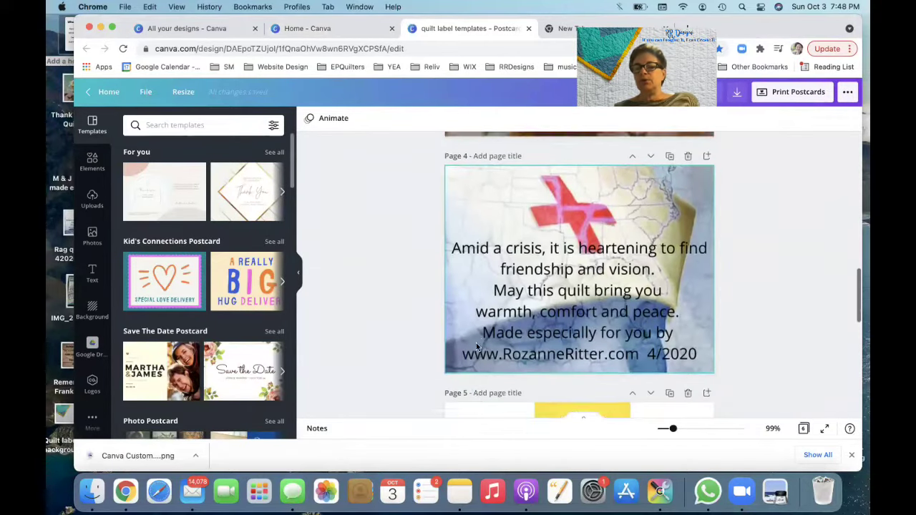
scroll(476, 345, down, 8)
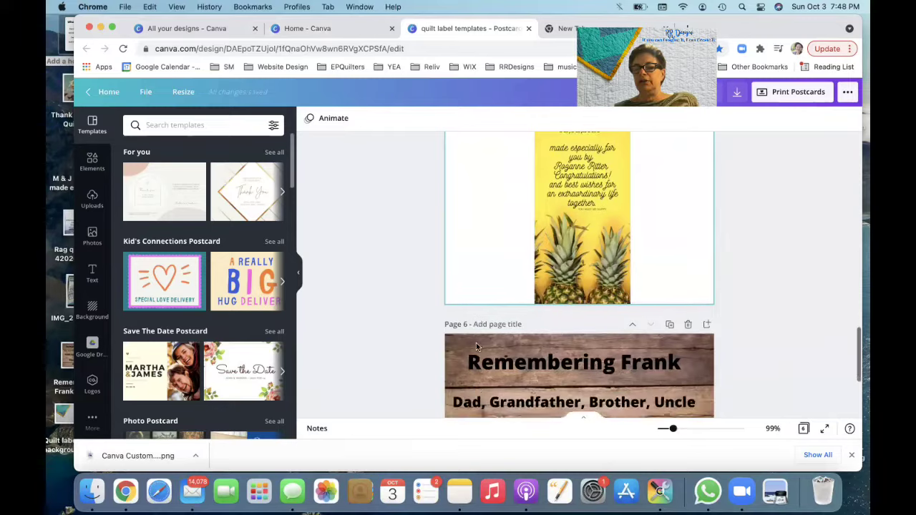
scroll(476, 347, down, 5)
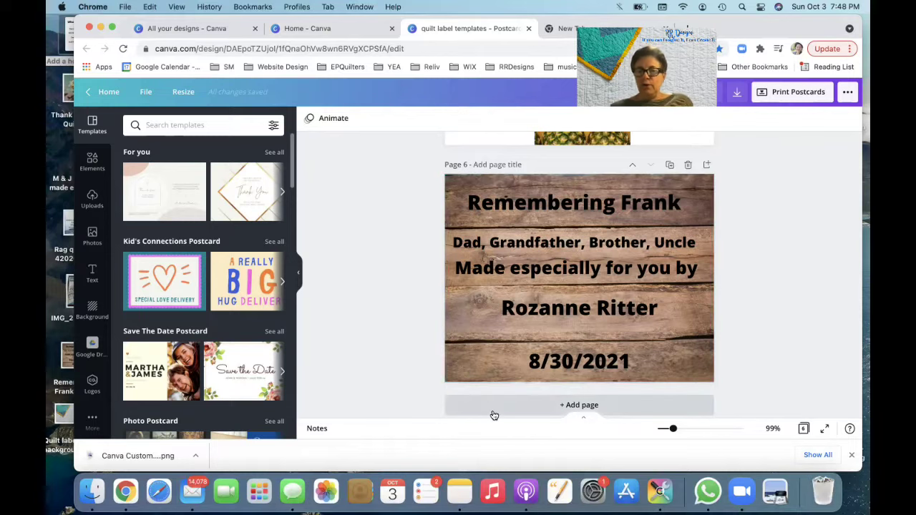
scroll(494, 415, down, 1)
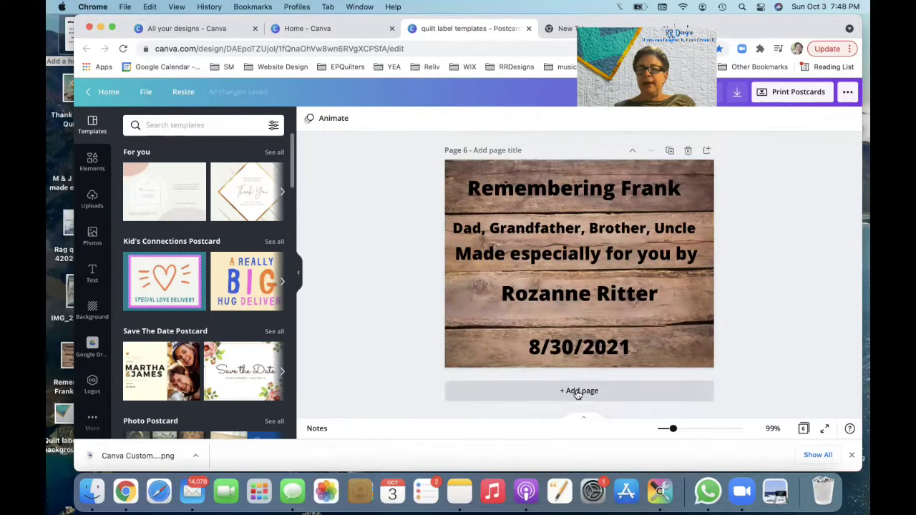
click(577, 392)
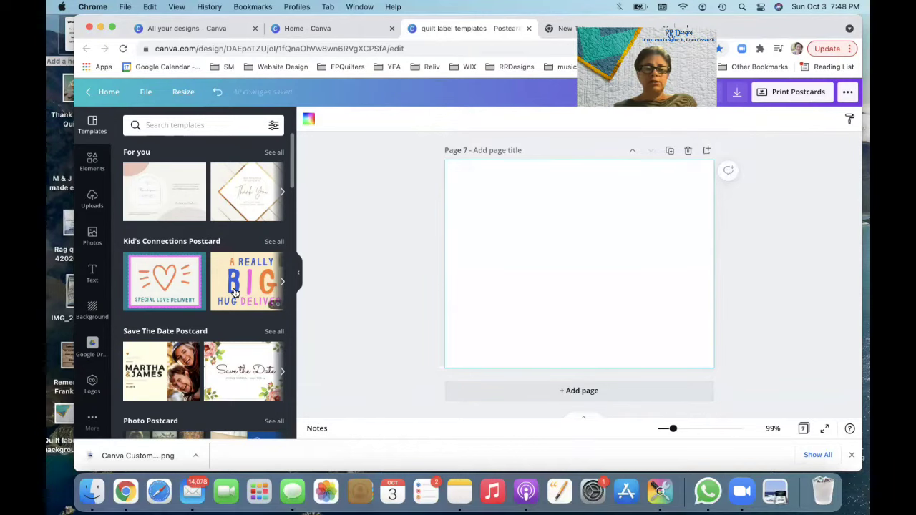
Step: Add a blank page 7 and bring up its background choices
click(92, 310)
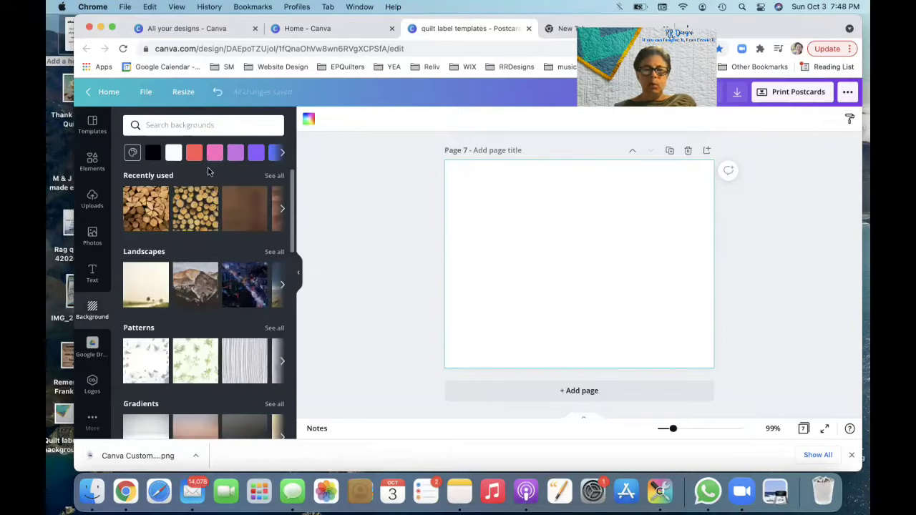
Step: Apply the brown wood-plank background from Recently used to fill page 7
click(283, 210)
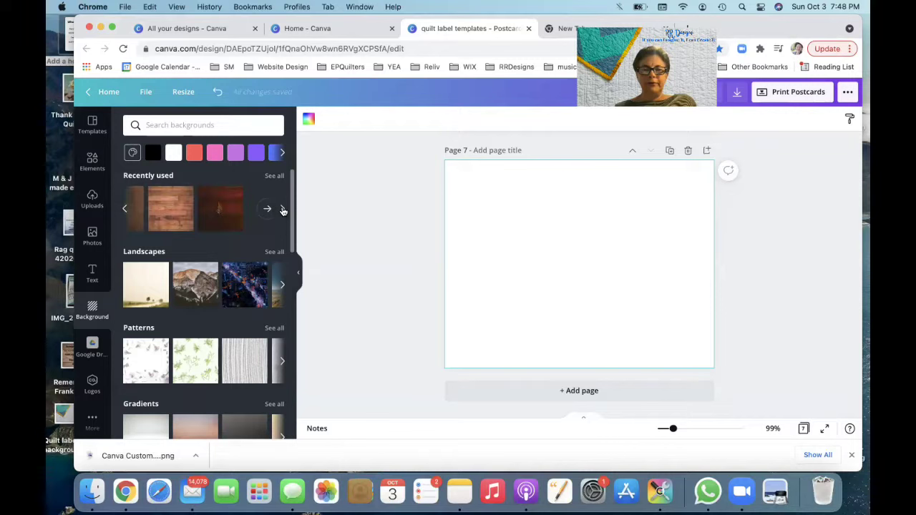
click(172, 209)
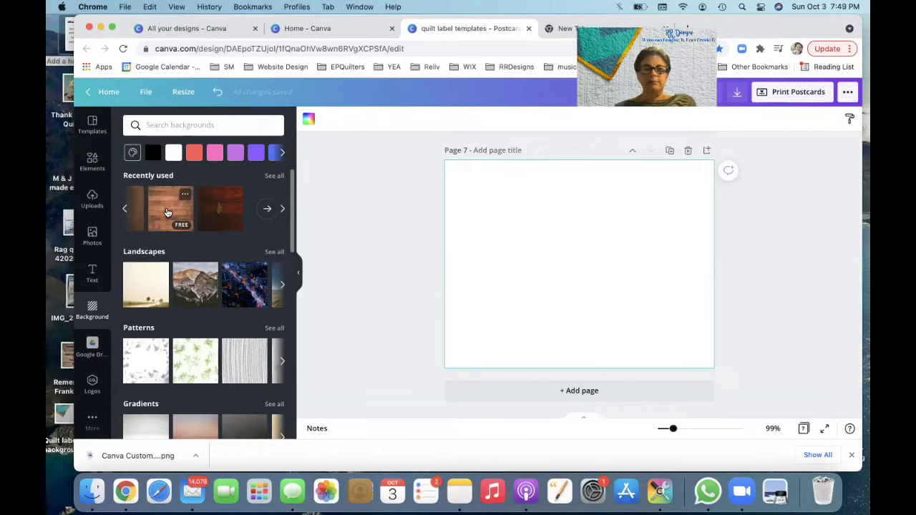
click(169, 213)
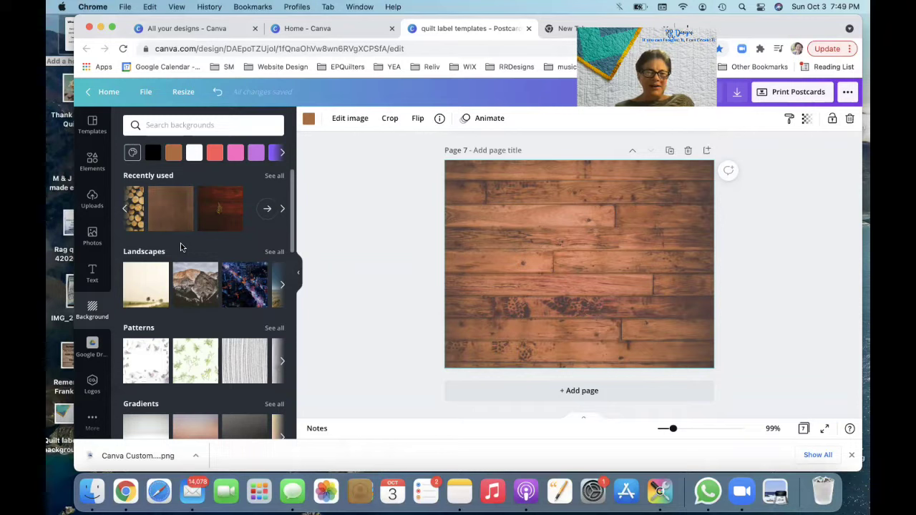
mouse_move(210, 294)
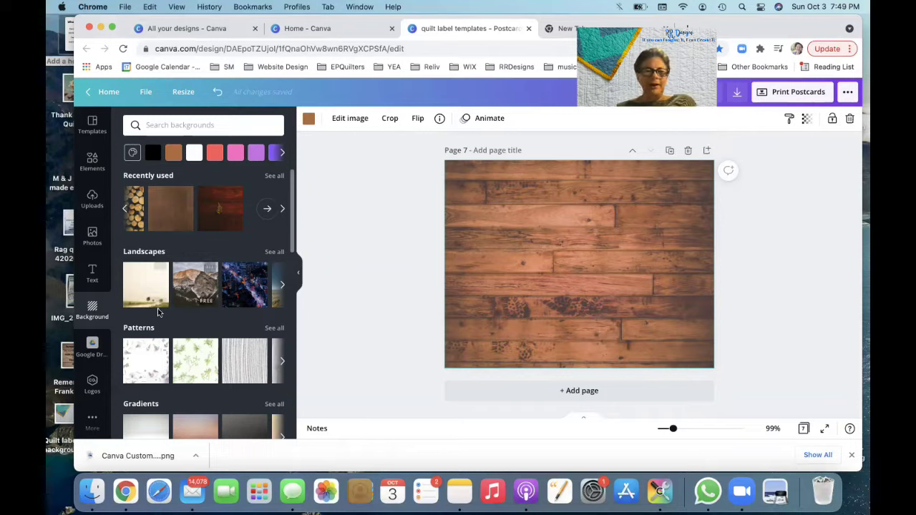
Step: Add an 'Add a heading' text box and move it near the top of page 7
click(91, 274)
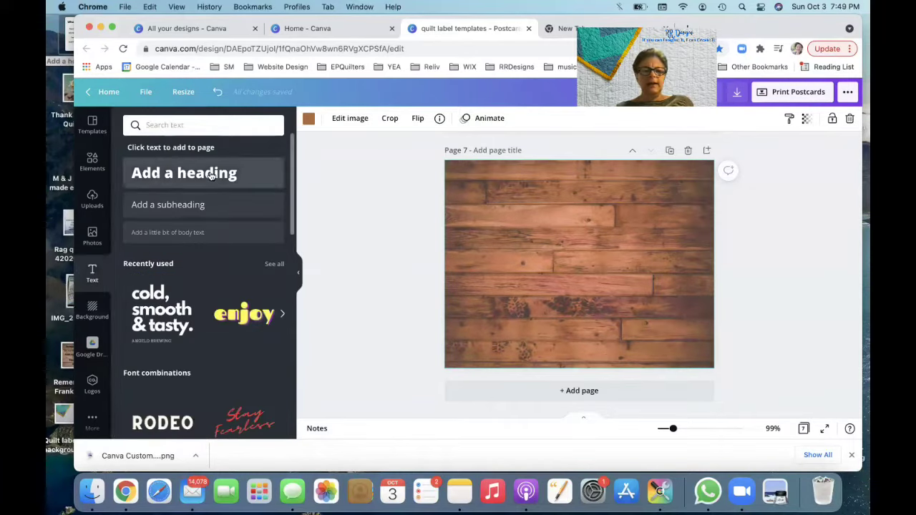
click(211, 176)
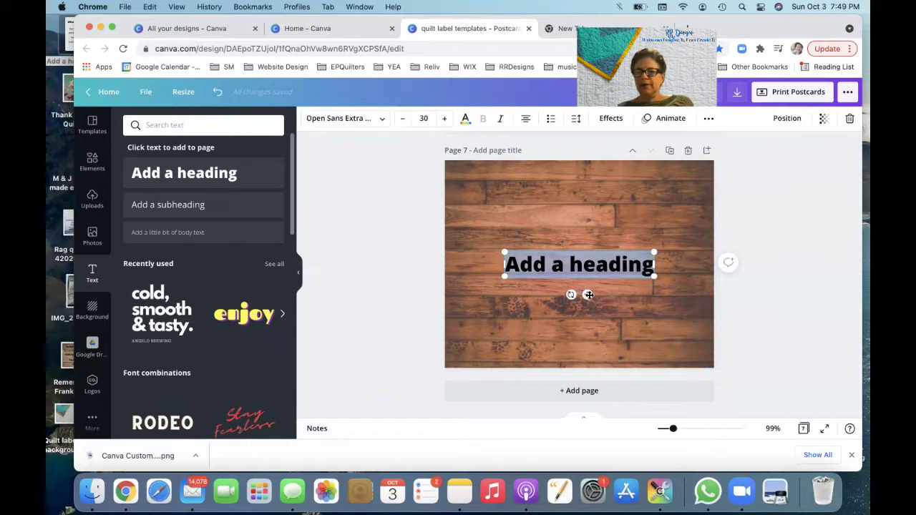
drag(586, 295, 586, 218)
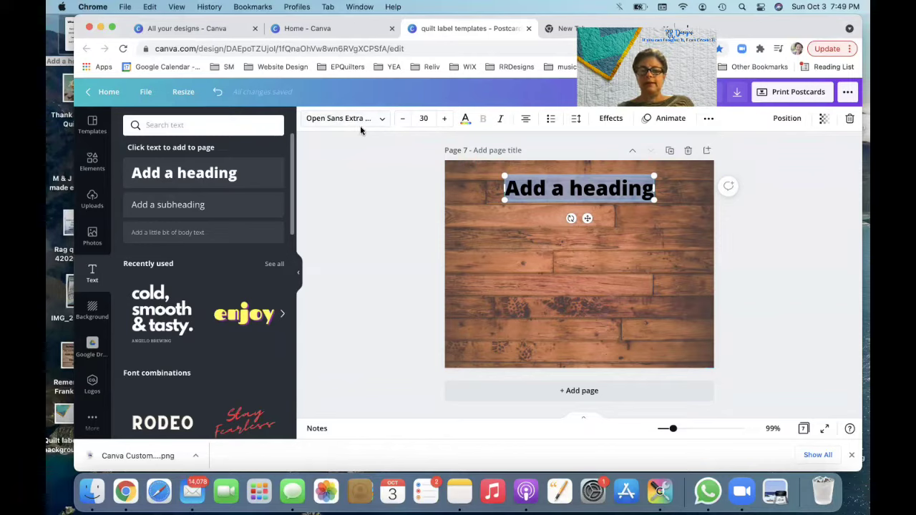
click(383, 120)
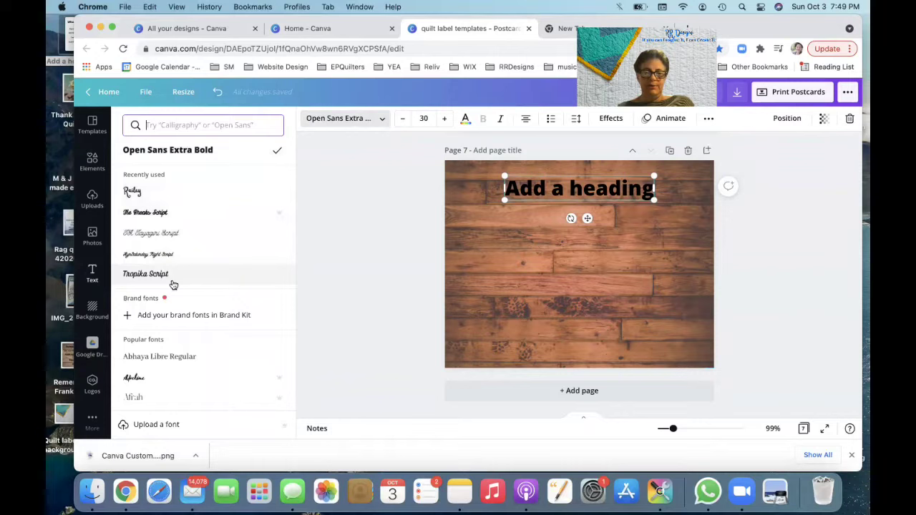
scroll(173, 284, down, 2)
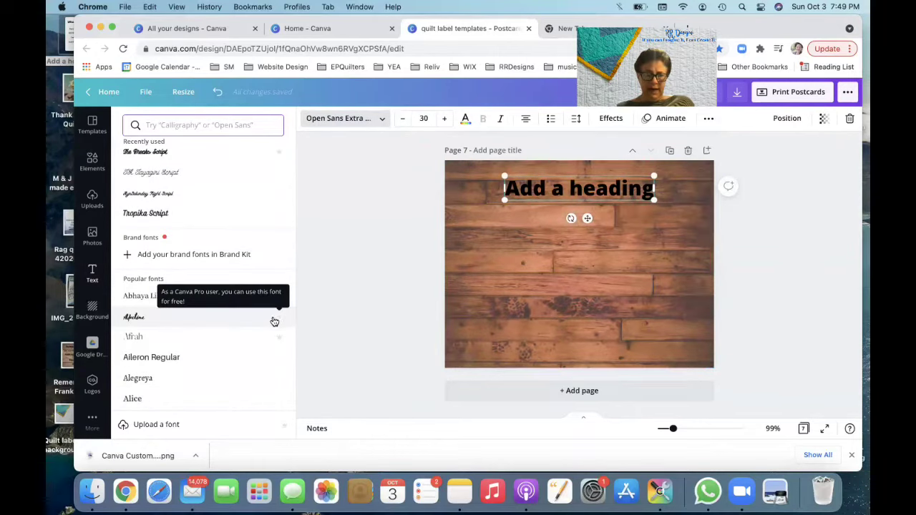
scroll(158, 353, up, 3)
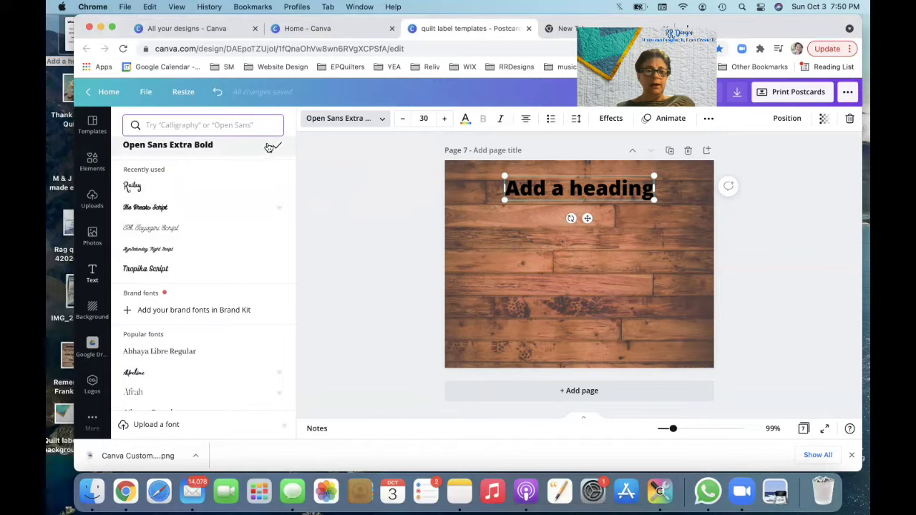
key(Escape)
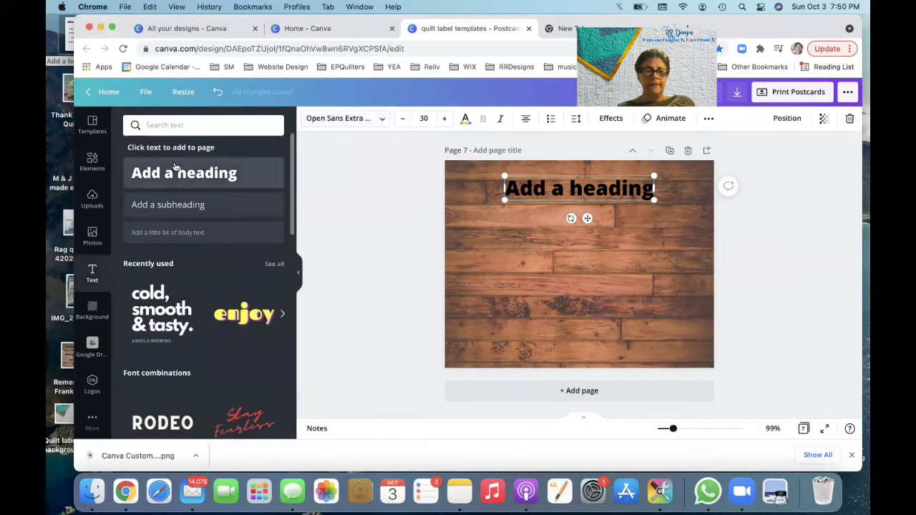
Step: Add four more heading boxes, stacking each below the previous one down to the page bottom
click(173, 177)
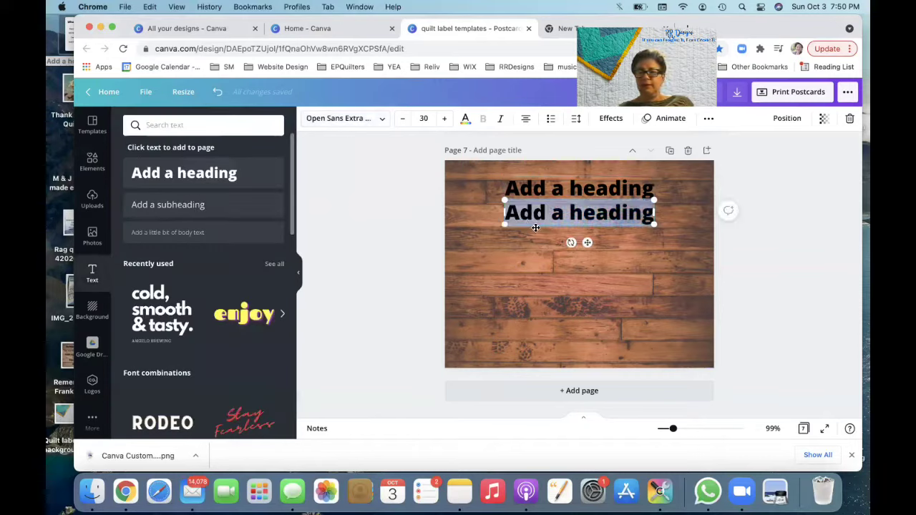
mouse_move(587, 242)
mouse_down()
mouse_move(583, 256)
mouse_move(584, 248)
mouse_up()
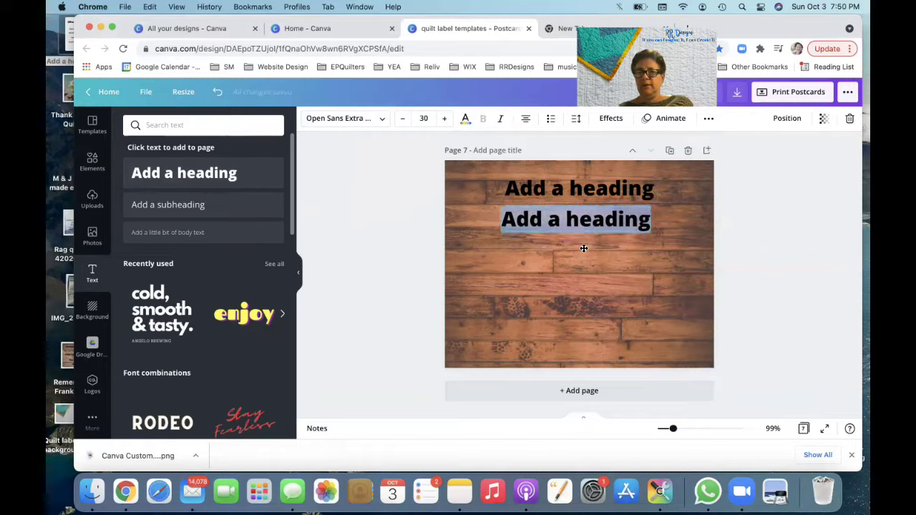
click(211, 175)
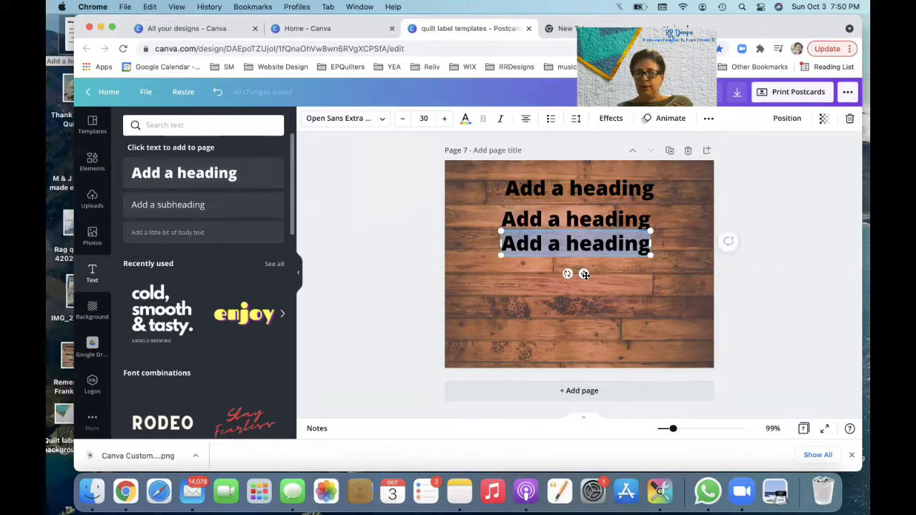
drag(585, 274, 585, 283)
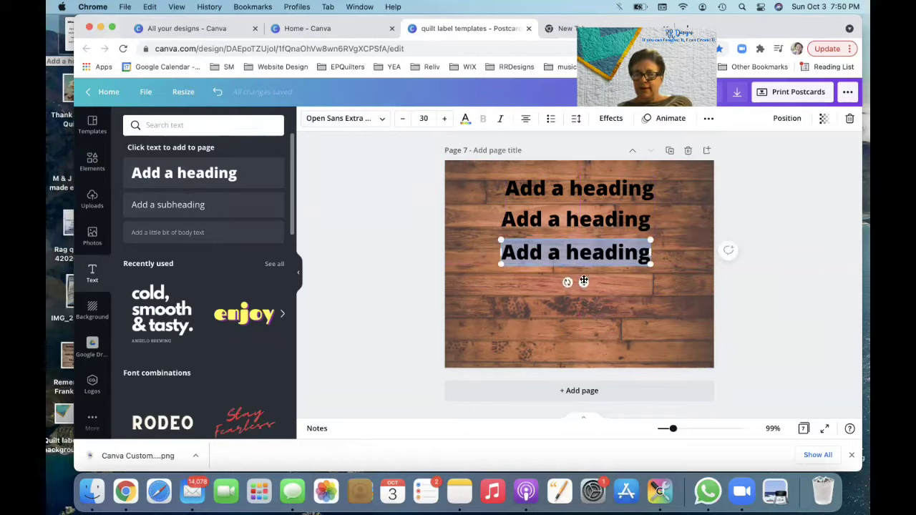
drag(584, 282, 585, 290)
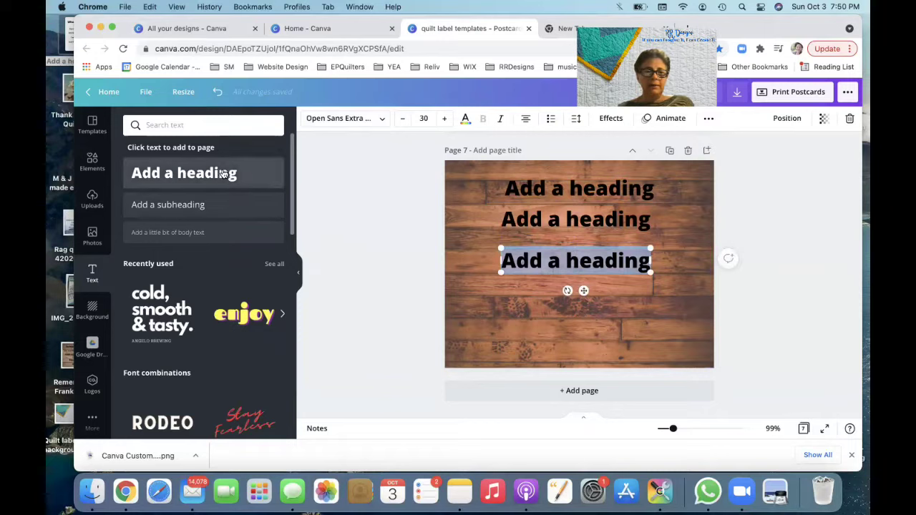
click(243, 178)
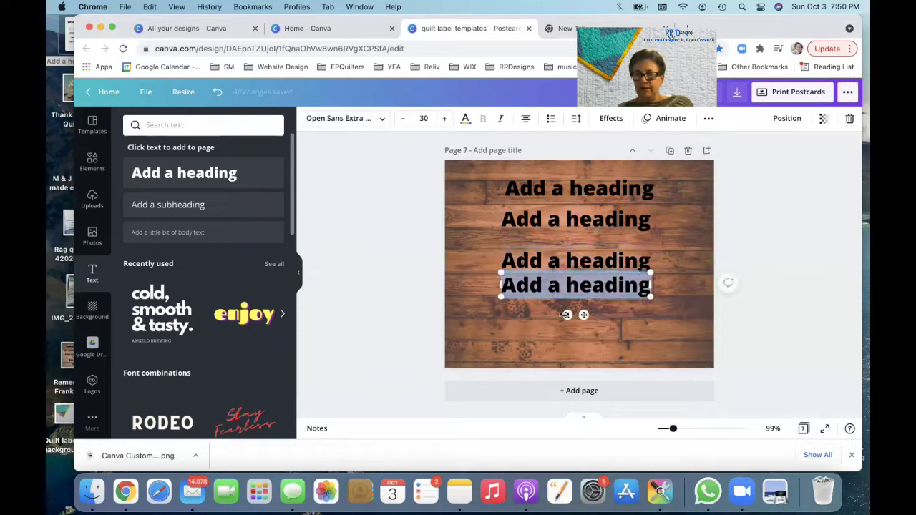
drag(584, 315, 584, 335)
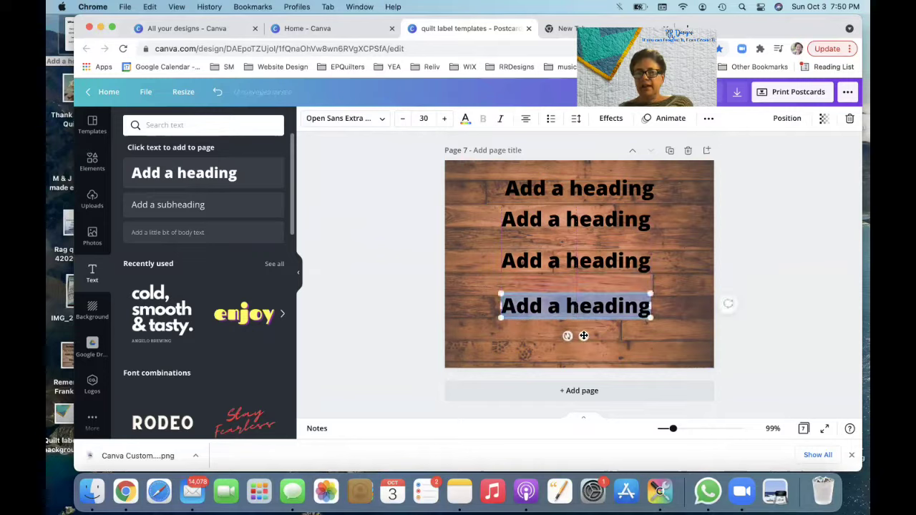
click(227, 175)
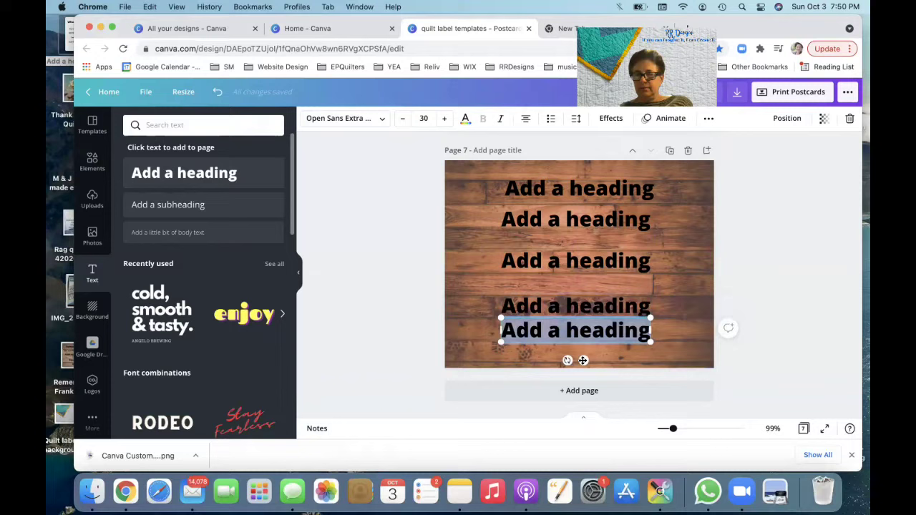
drag(584, 360, 583, 376)
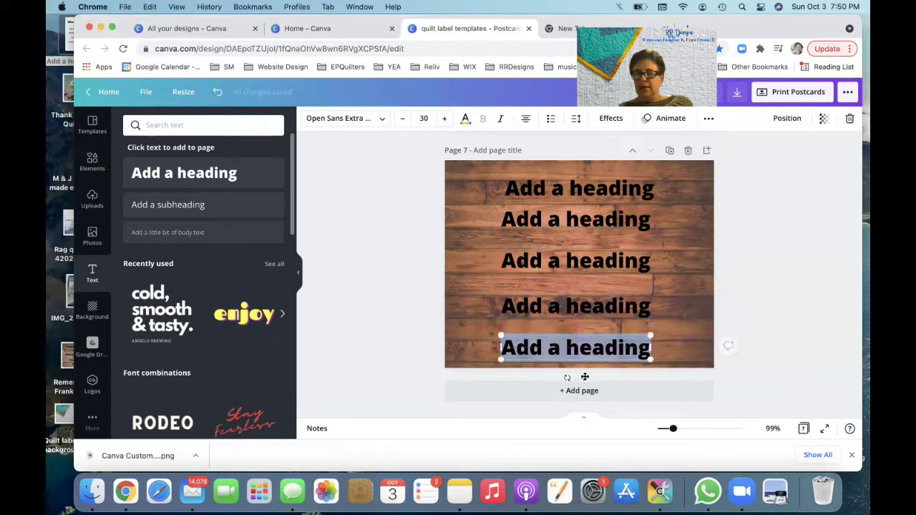
Step: Change the top heading's text to 'Remembering' followed by the honoree's first name
click(585, 189)
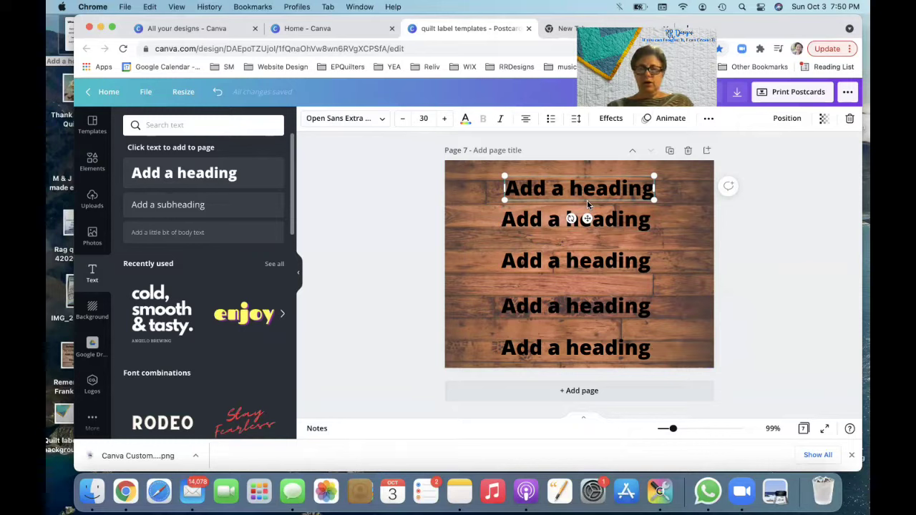
double_click(626, 194)
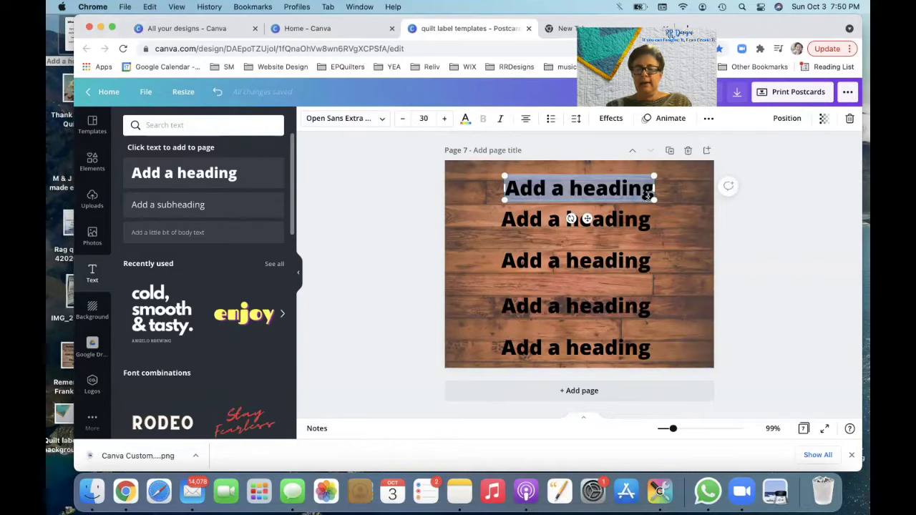
text(REM)
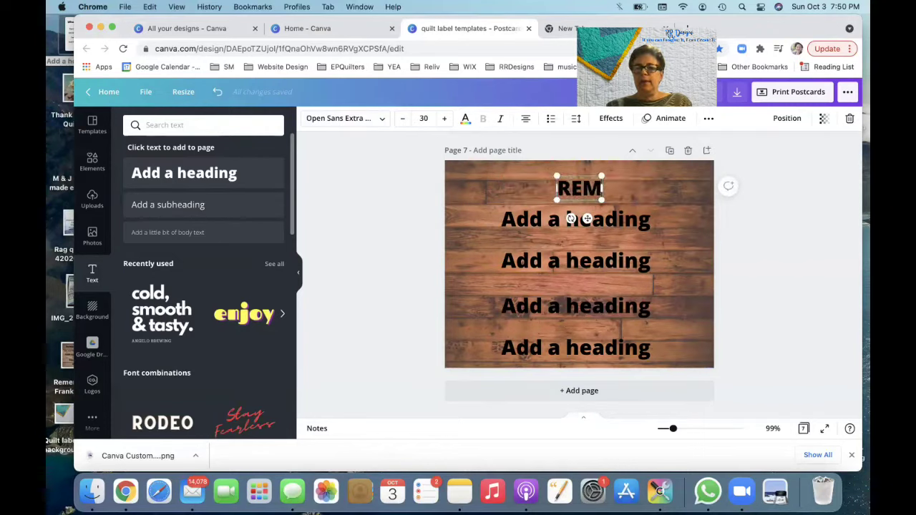
key(BackSpace)
key(BackSpace)
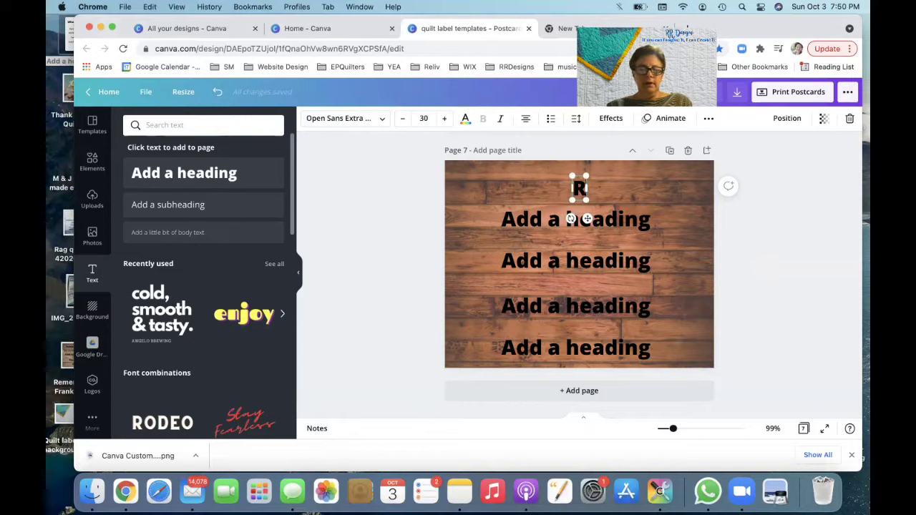
text(emem)
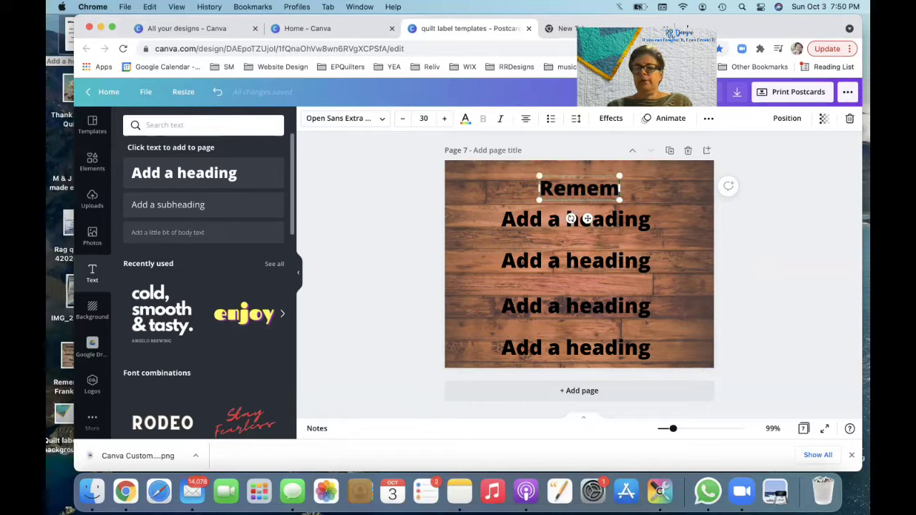
text(bering)
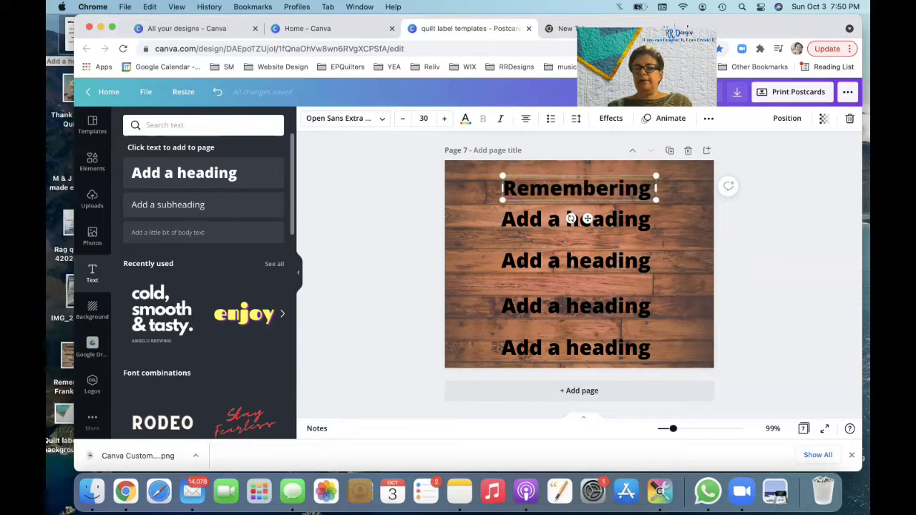
text( Fra)
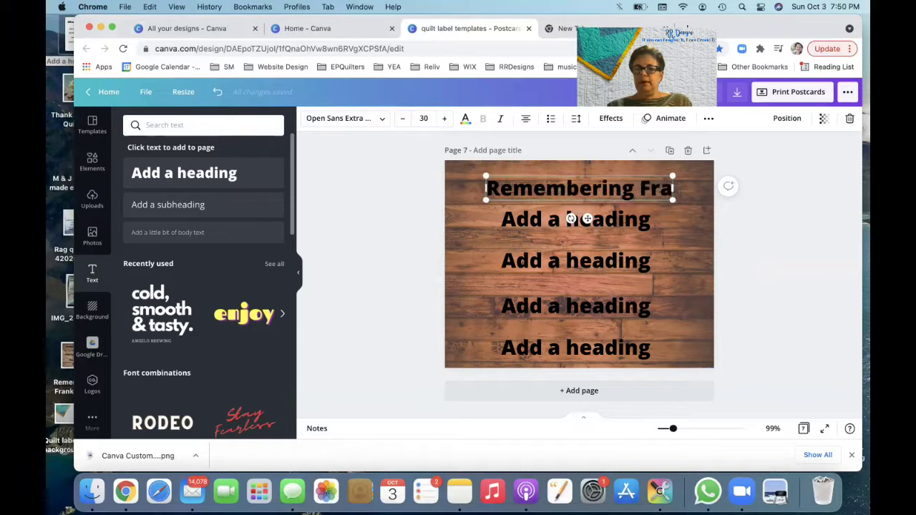
text(nk)
click(630, 223)
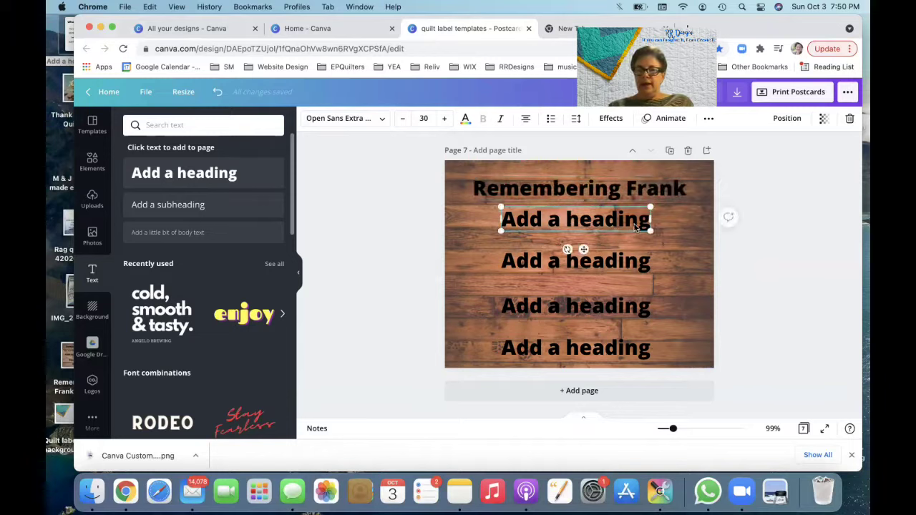
Step: Replace the second heading with 'Dad, Grandfather, Brother, Uncle' and widen it across the label
click(634, 225)
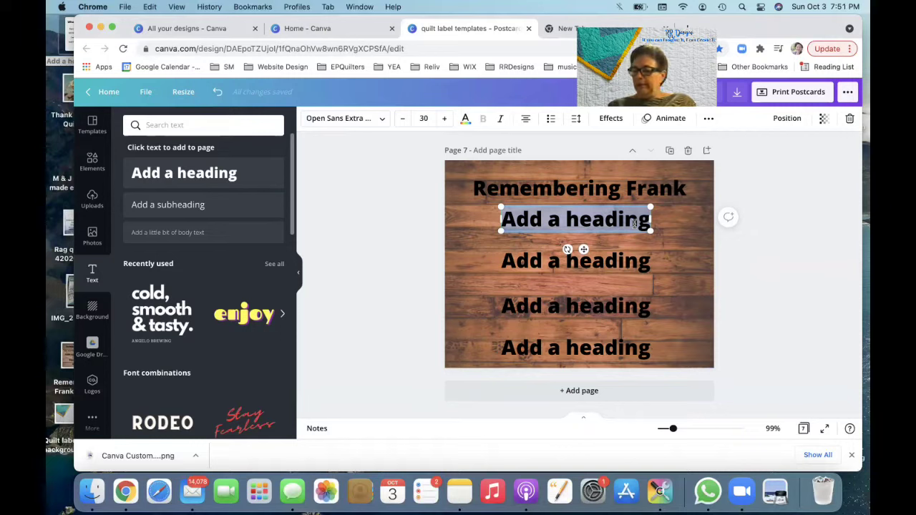
text(Dad)
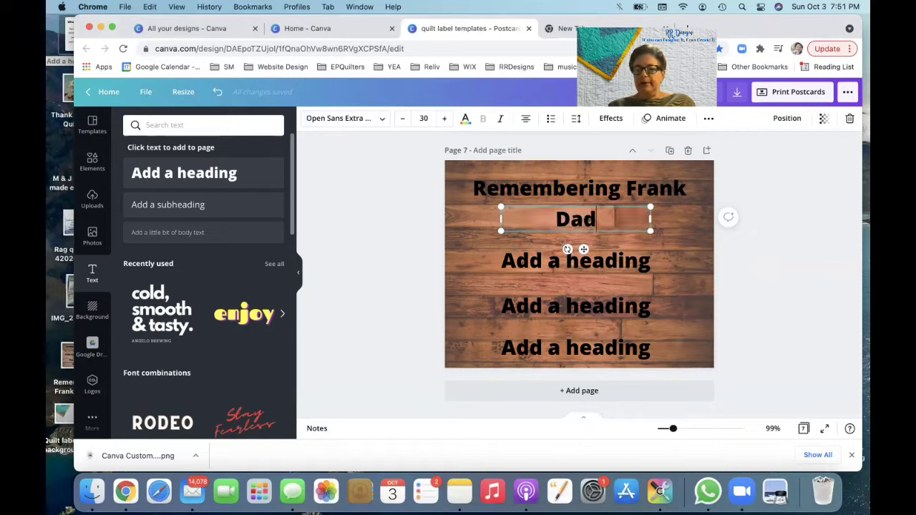
text(, Grand)
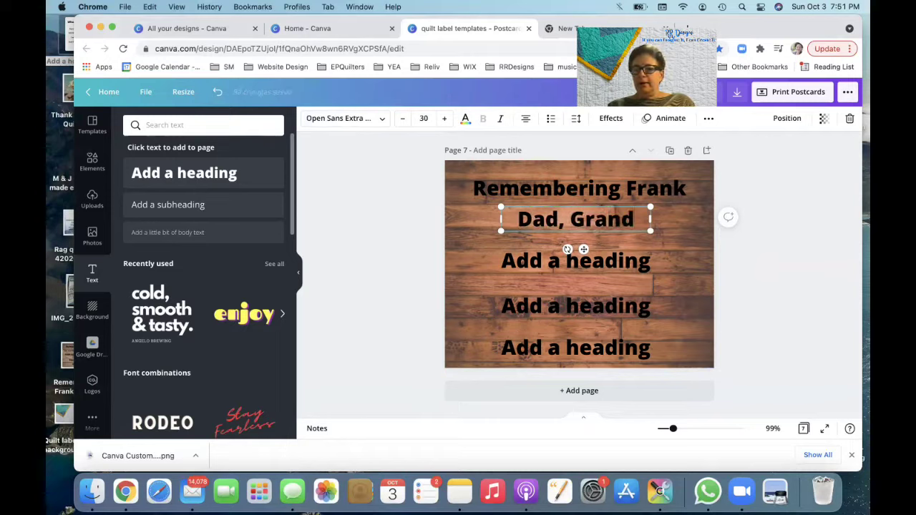
text(father)
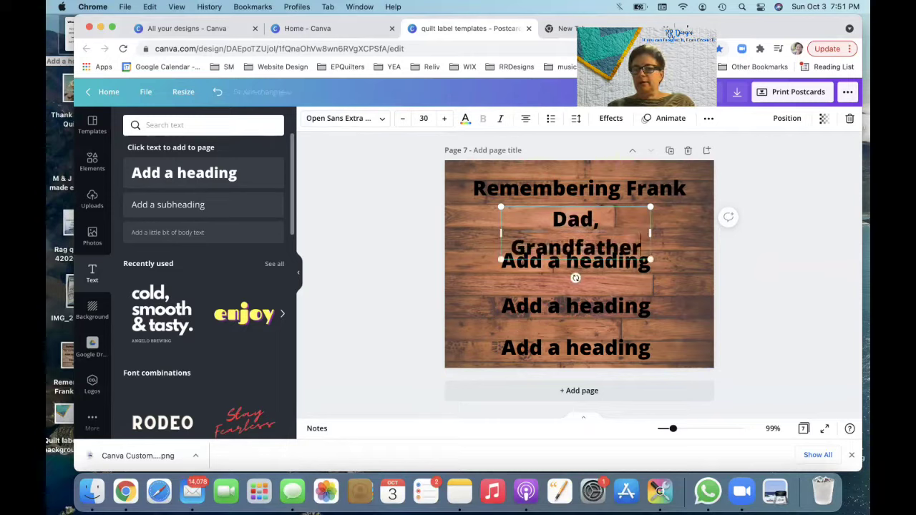
text(,)
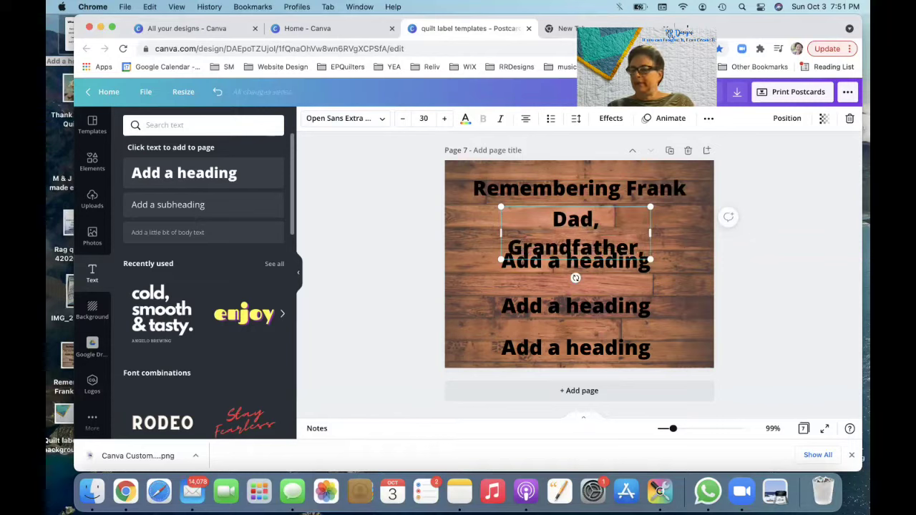
text( B)
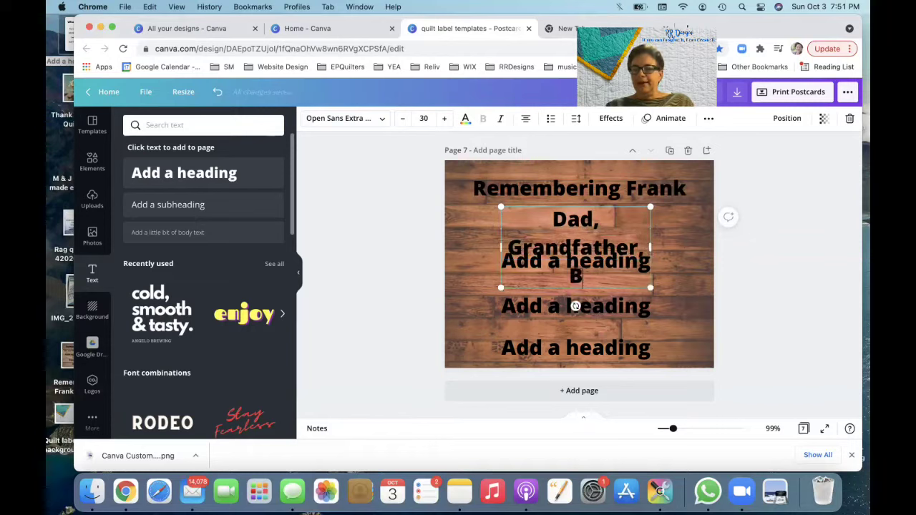
text(rot)
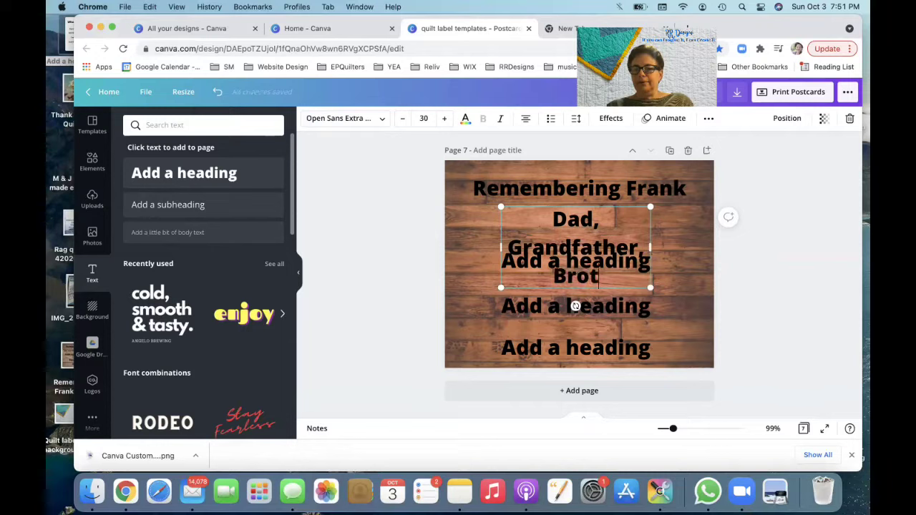
text(her,)
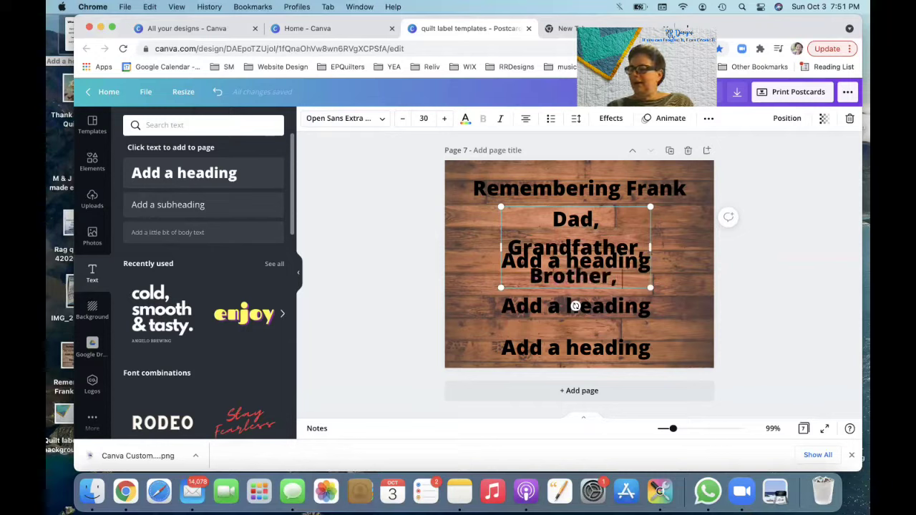
text( Un)
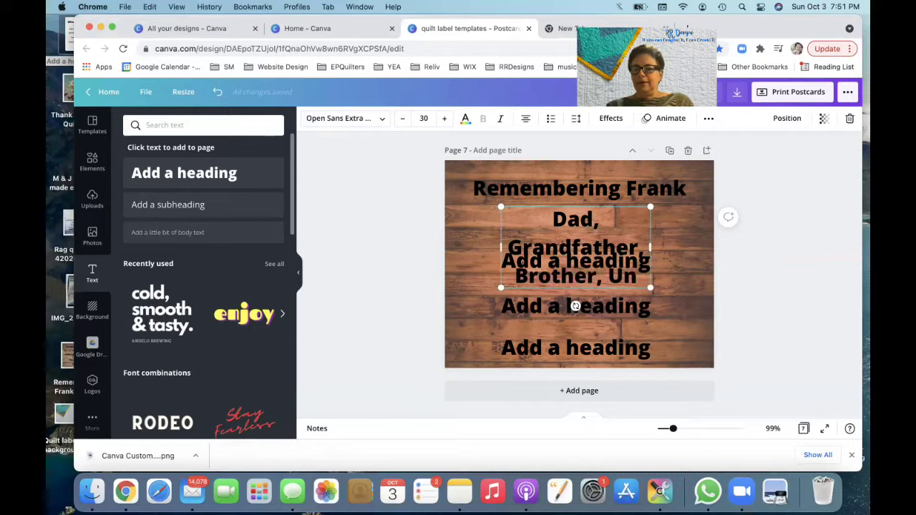
text(cle)
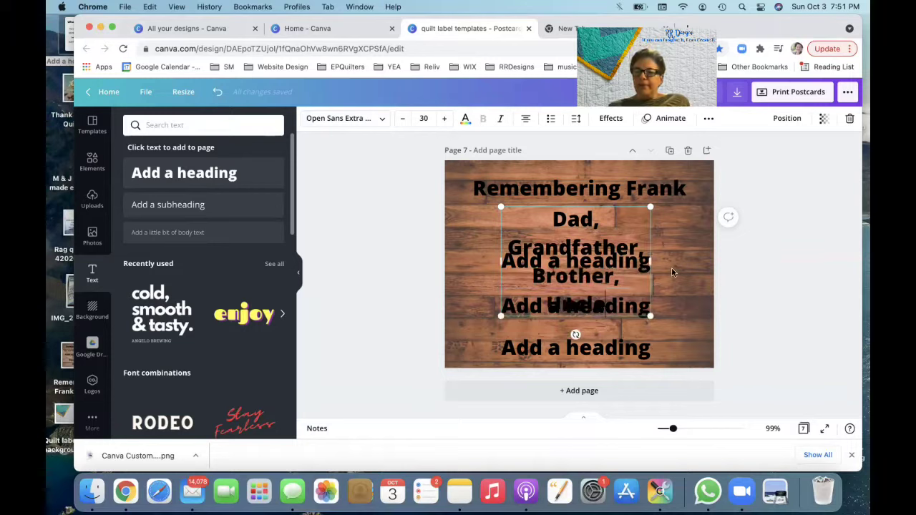
drag(650, 261, 715, 247)
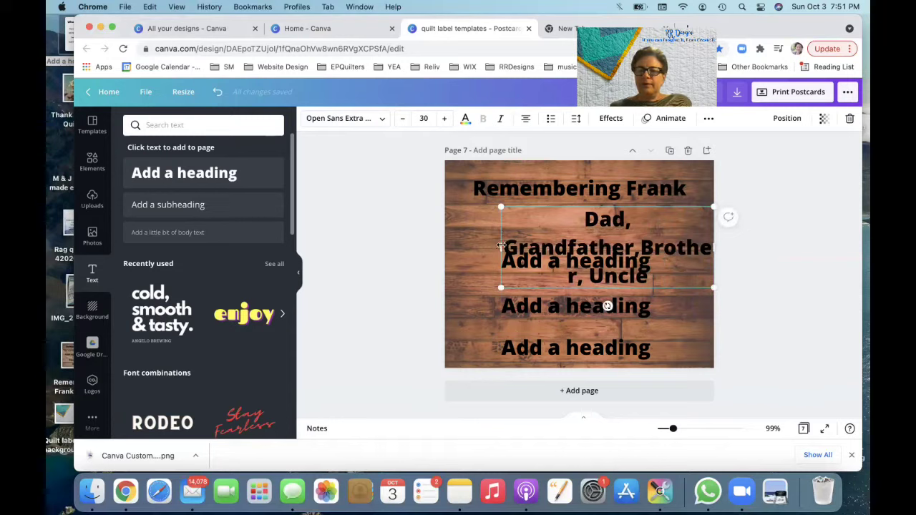
drag(501, 245, 444, 246)
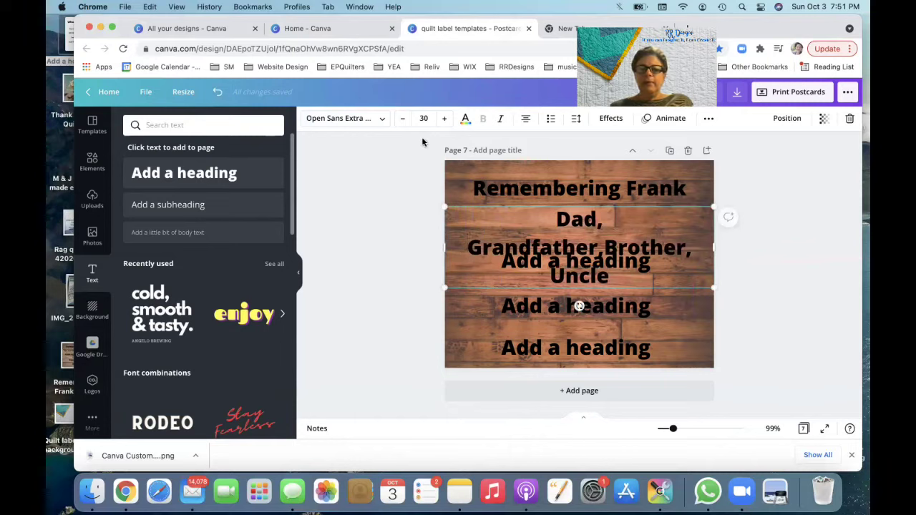
Step: Shrink the family-roles line to size 21 to fit one line and add the missing space after 'Grandfather,'
click(405, 120)
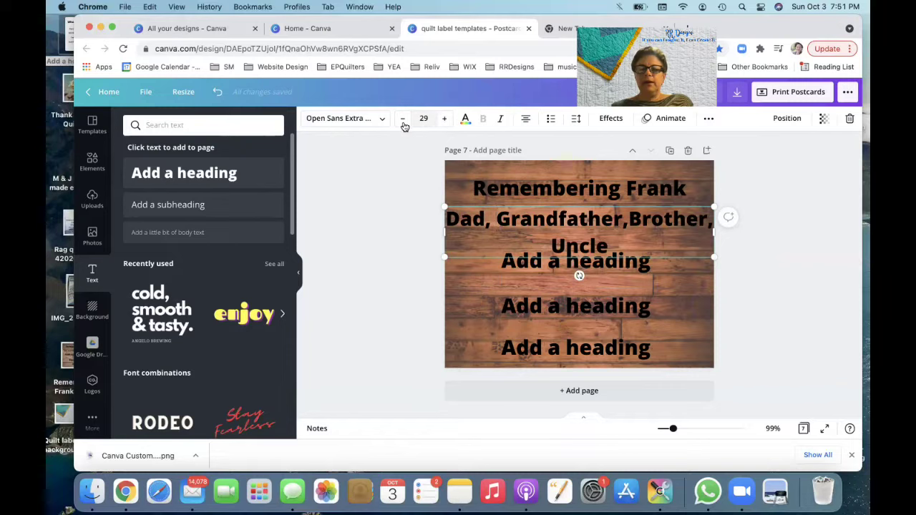
click(404, 121)
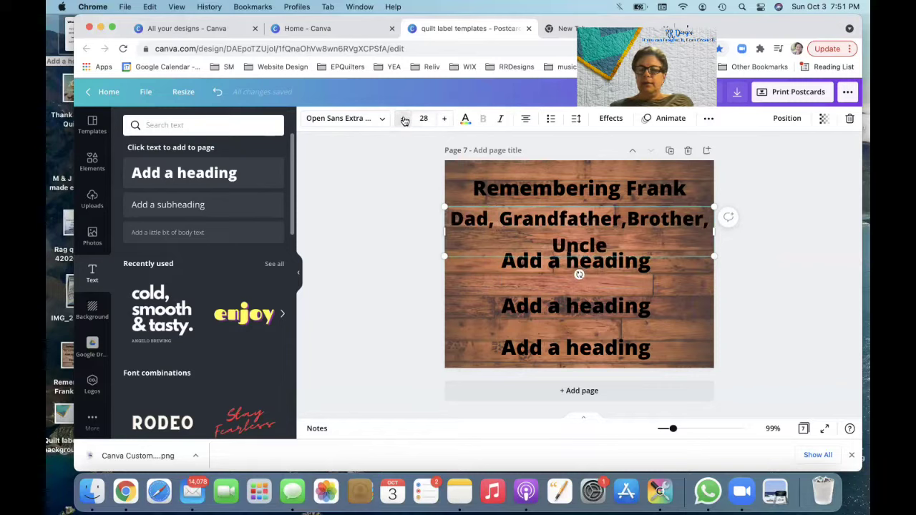
click(404, 120)
click(404, 120)
click(405, 120)
click(404, 121)
click(404, 120)
click(404, 120)
click(404, 120)
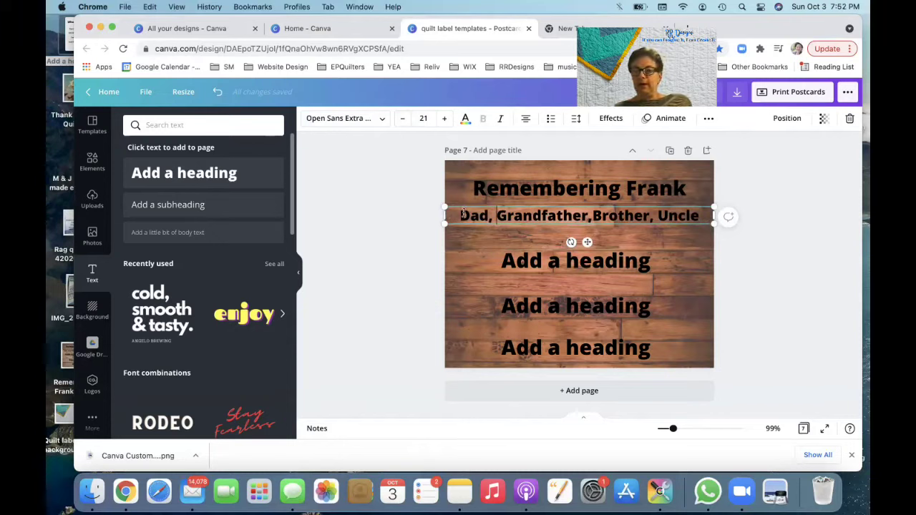
click(592, 214)
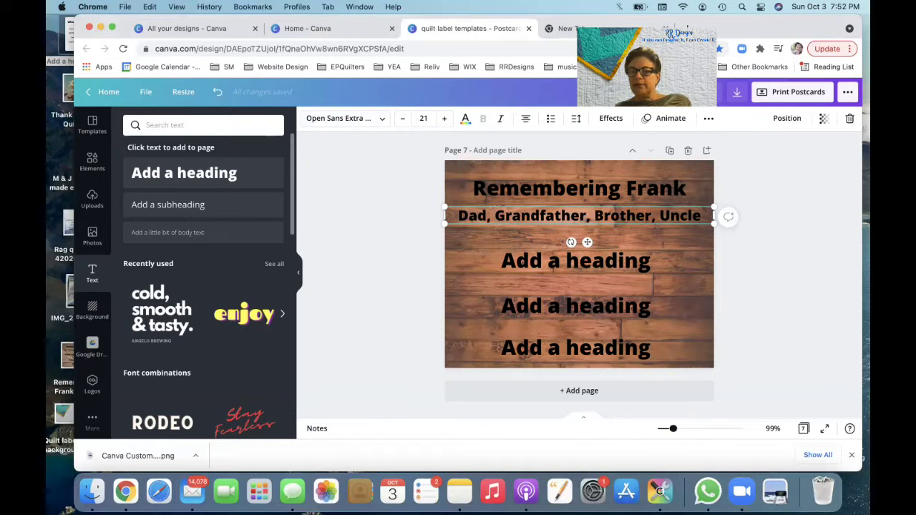
click(598, 265)
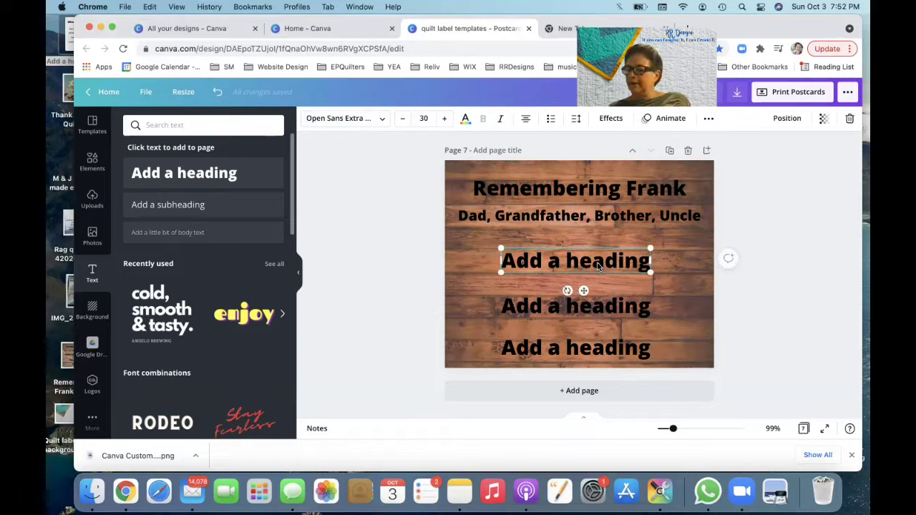
Step: Replace the third heading with 'Made especially for you', widened and sized at 28 on one line
double_click(598, 265)
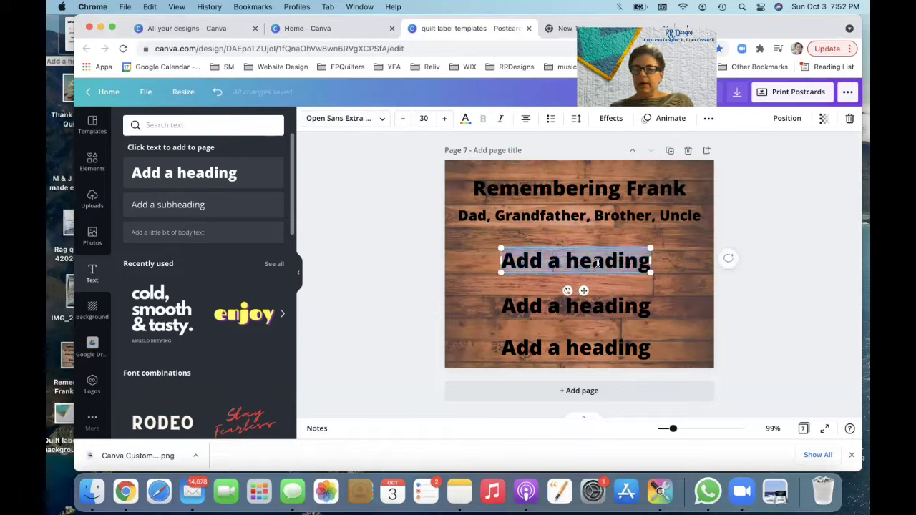
drag(649, 261, 701, 262)
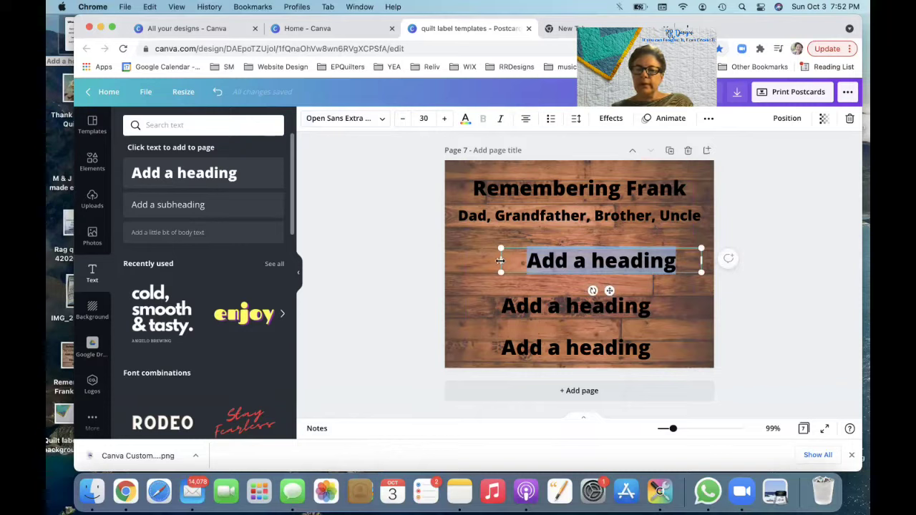
drag(501, 261, 465, 262)
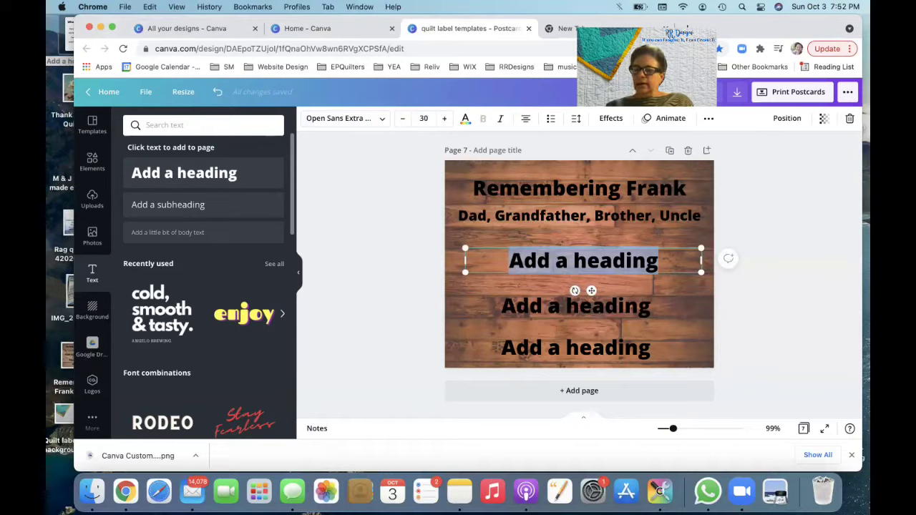
text(Made e)
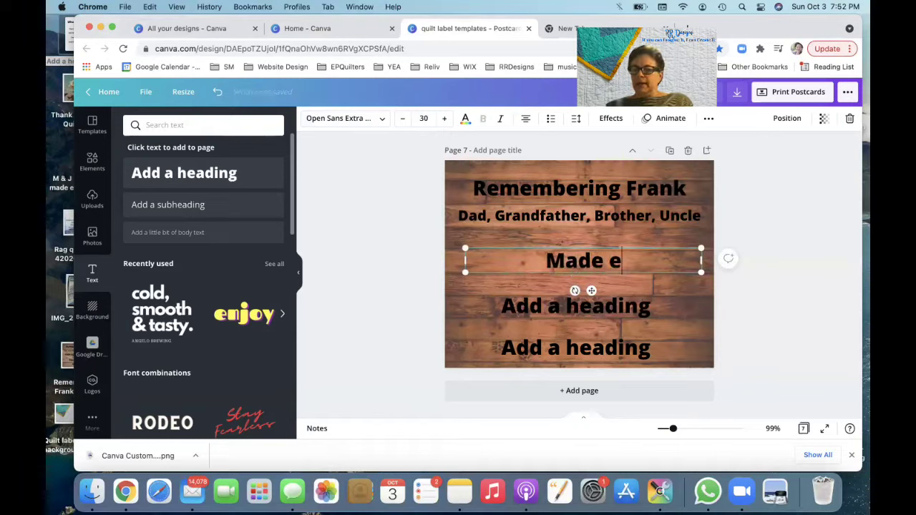
text(speci)
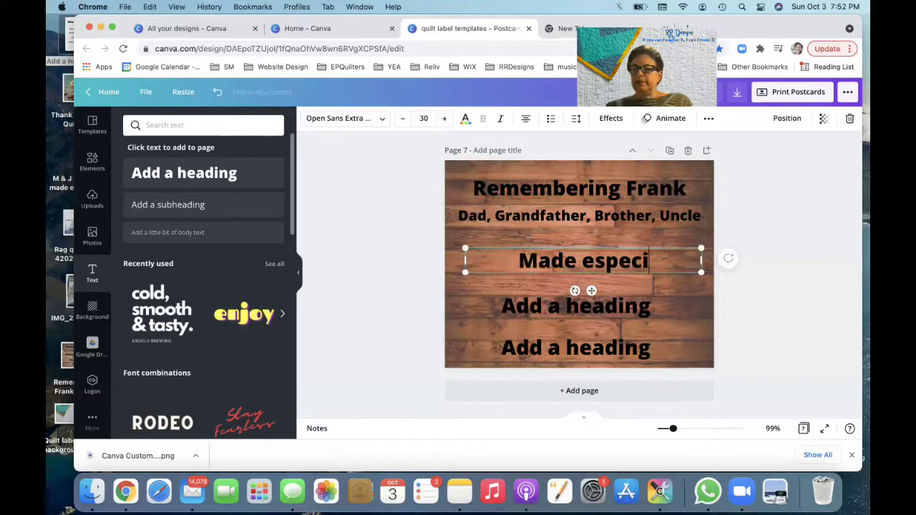
text(ally )
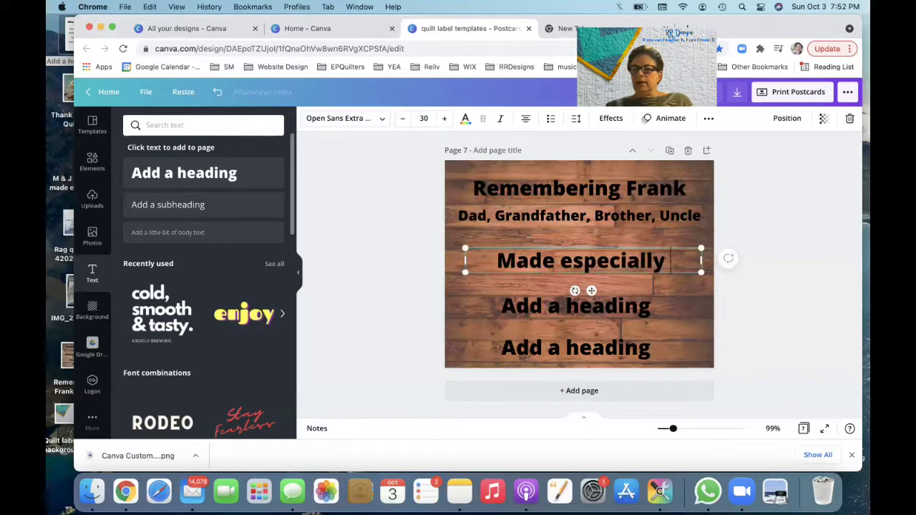
text(for you)
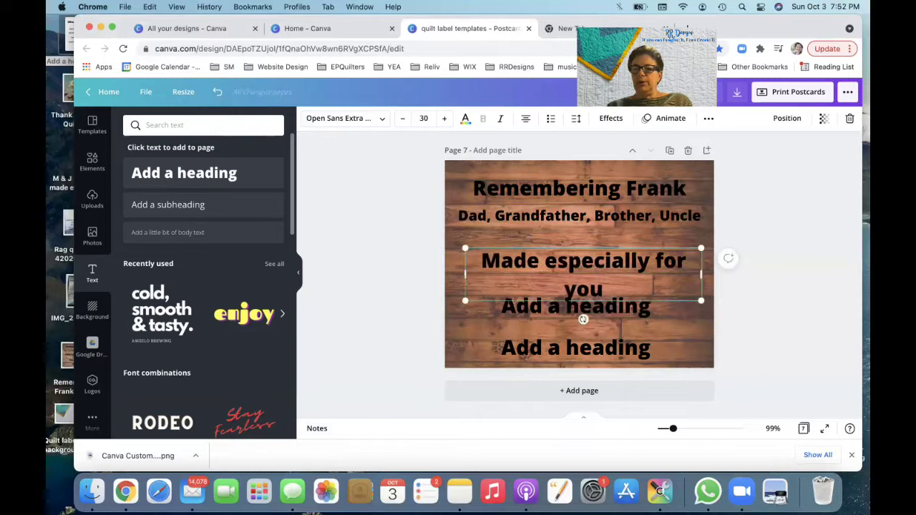
click(403, 118)
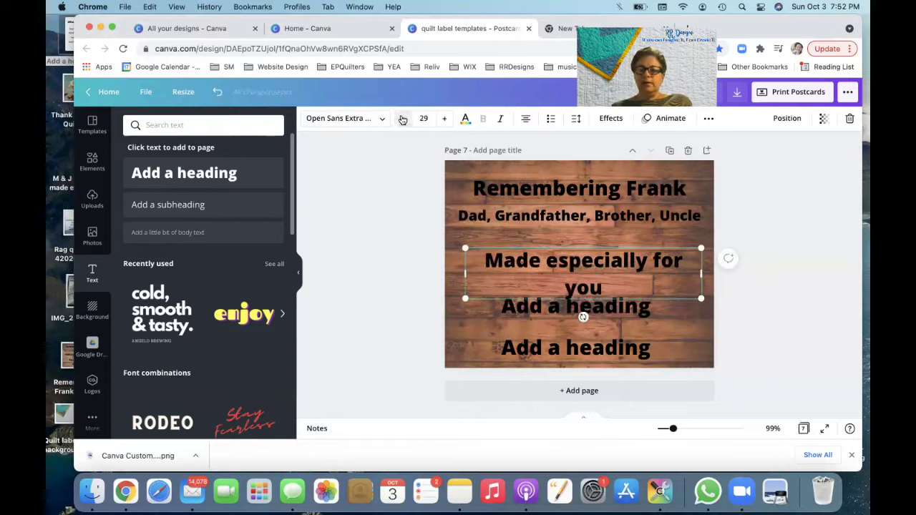
click(402, 119)
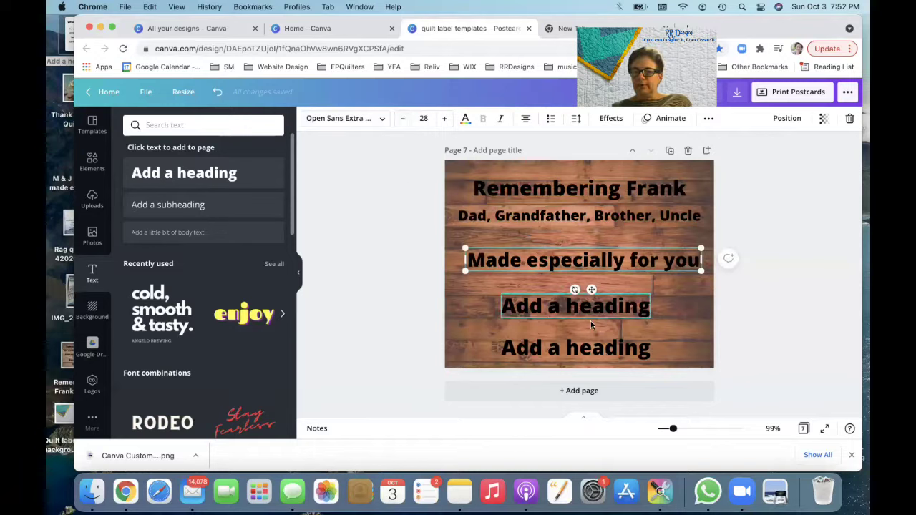
click(625, 315)
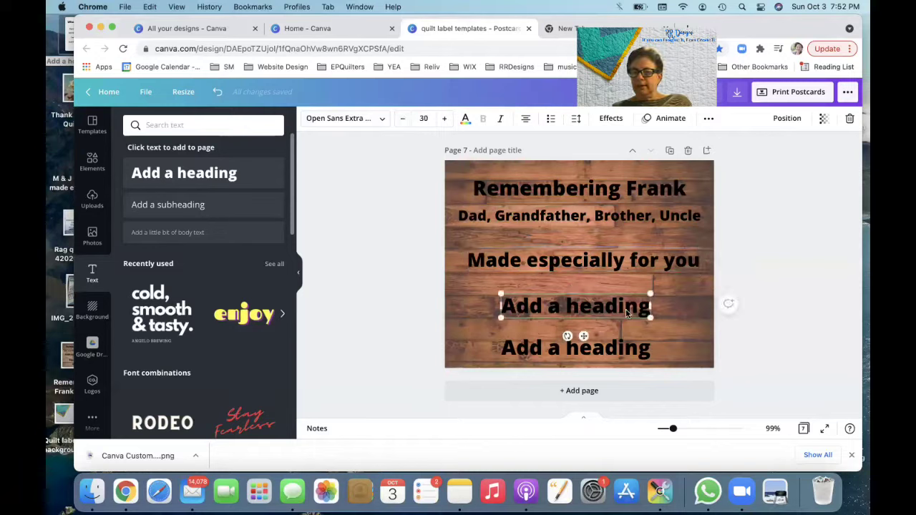
Step: Replace the middle heading with the maker's name, widened to one line and moved under the dedication
click(627, 309)
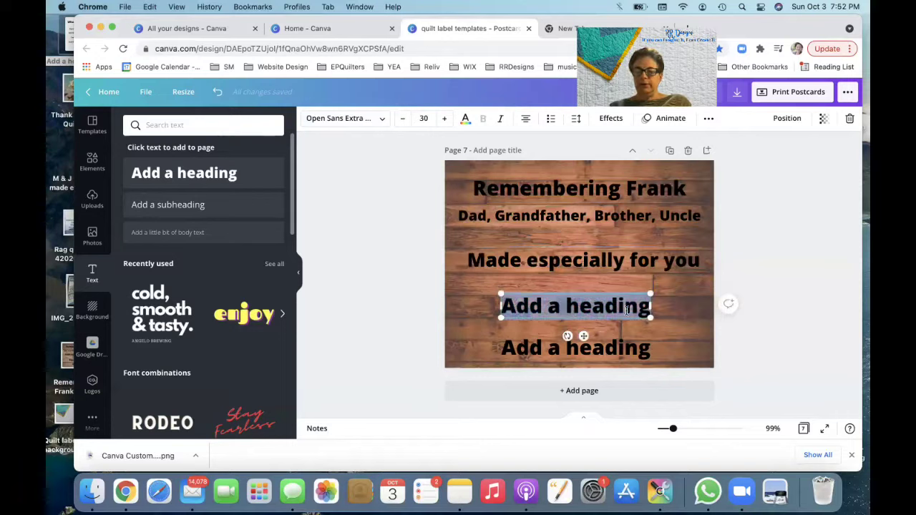
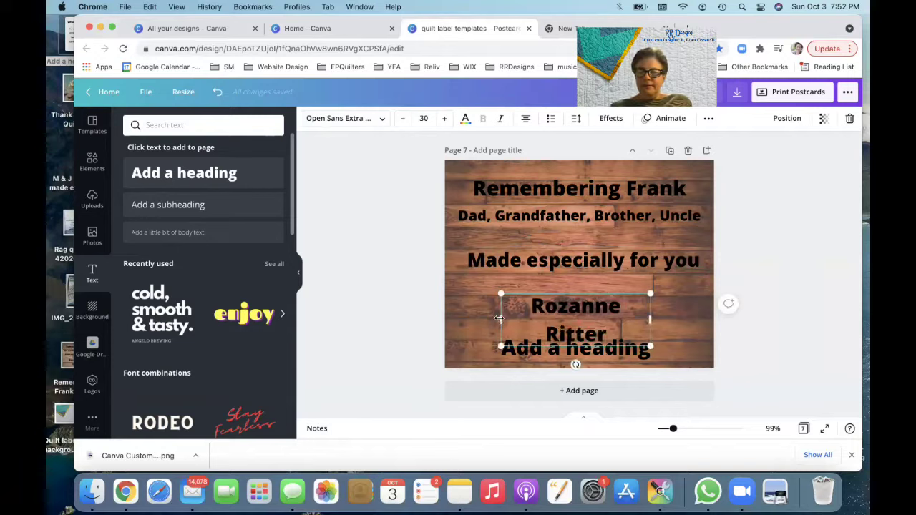
drag(496, 319, 473, 320)
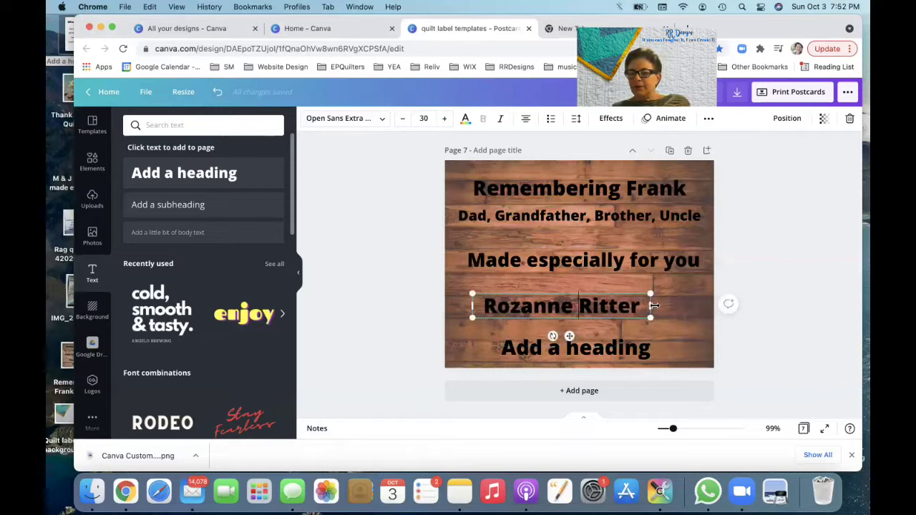
drag(649, 305, 666, 304)
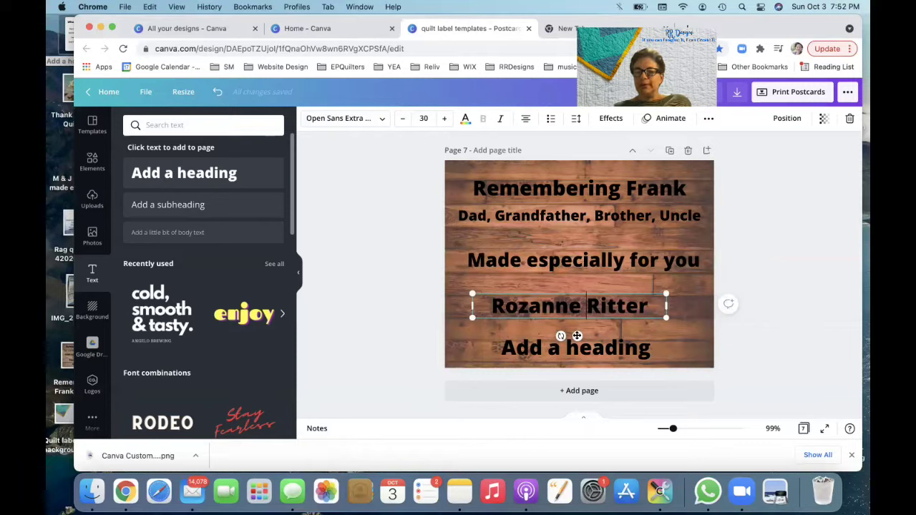
drag(576, 335, 589, 315)
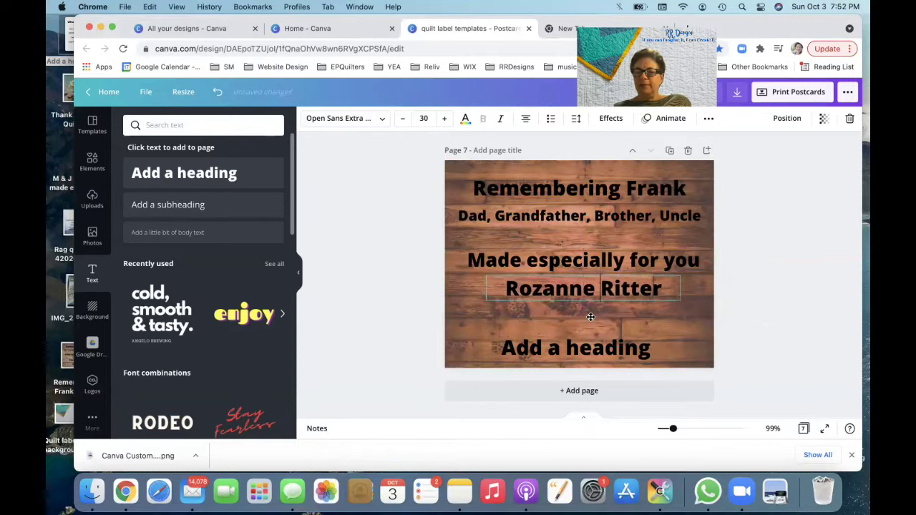
drag(590, 316, 590, 312)
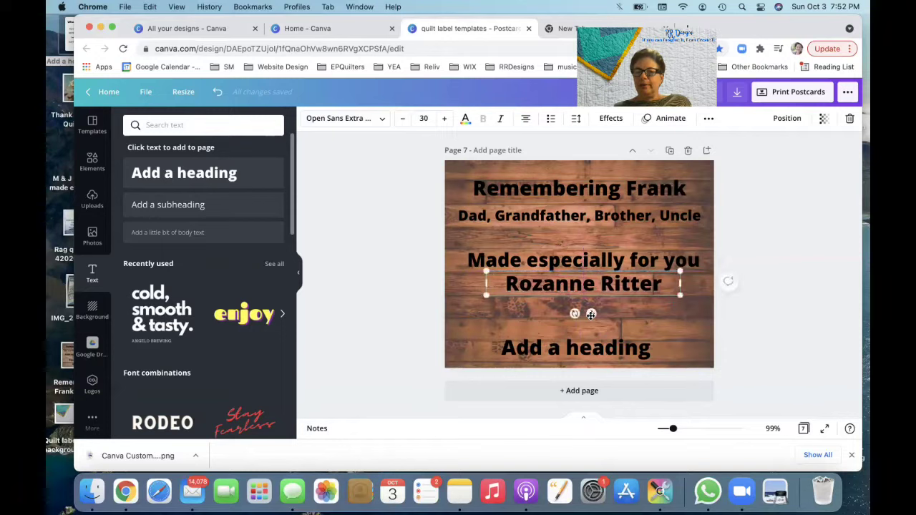
click(587, 357)
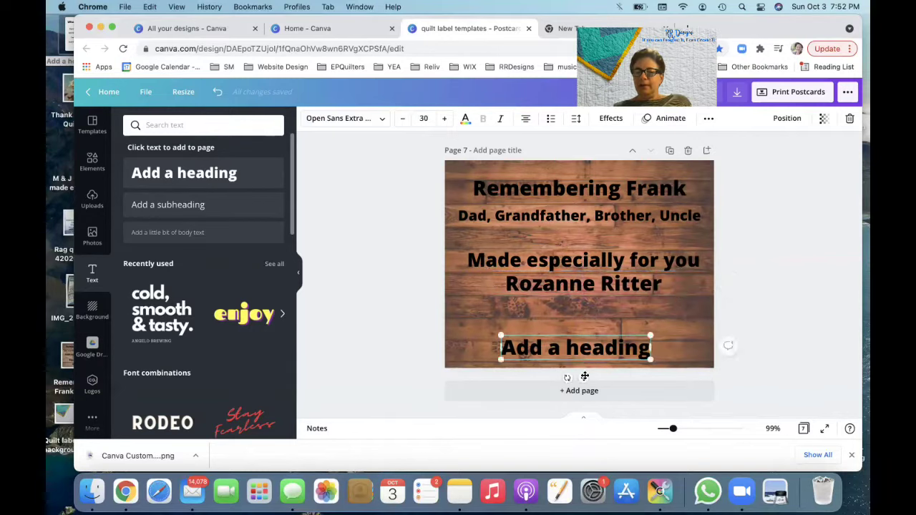
Step: Move the last heading up and change its text to the date 10/03/2021
drag(583, 378, 591, 361)
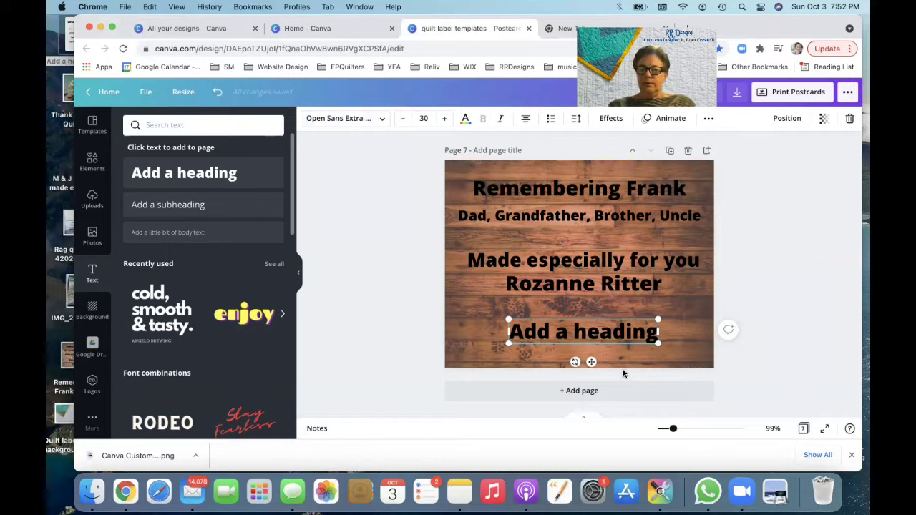
double_click(605, 335)
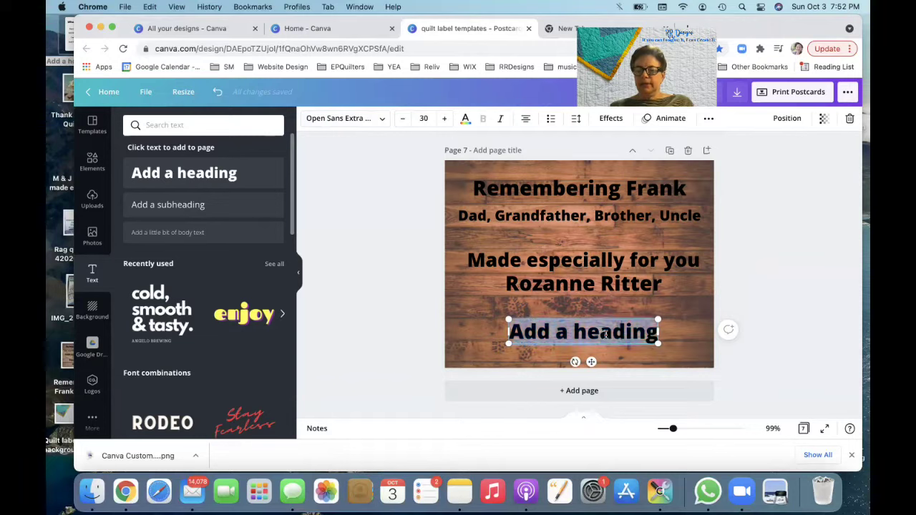
text(10/)
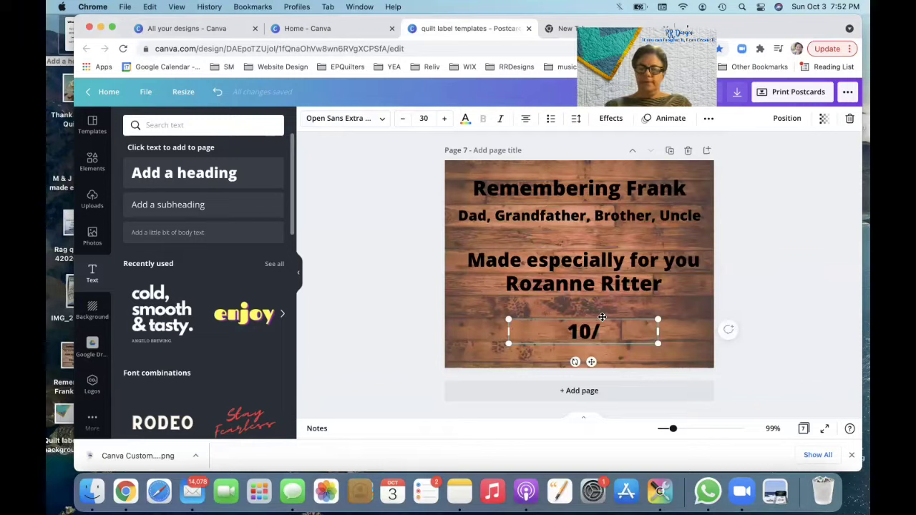
text(03)
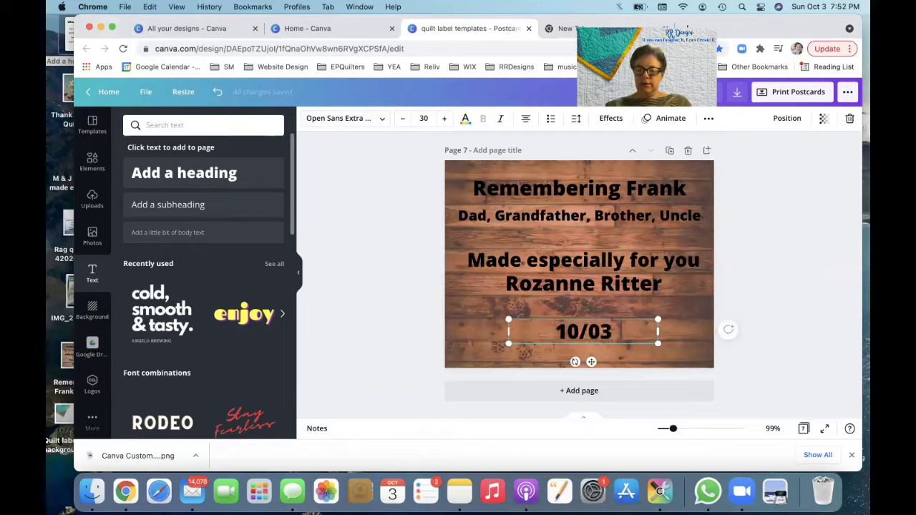
text(/2021)
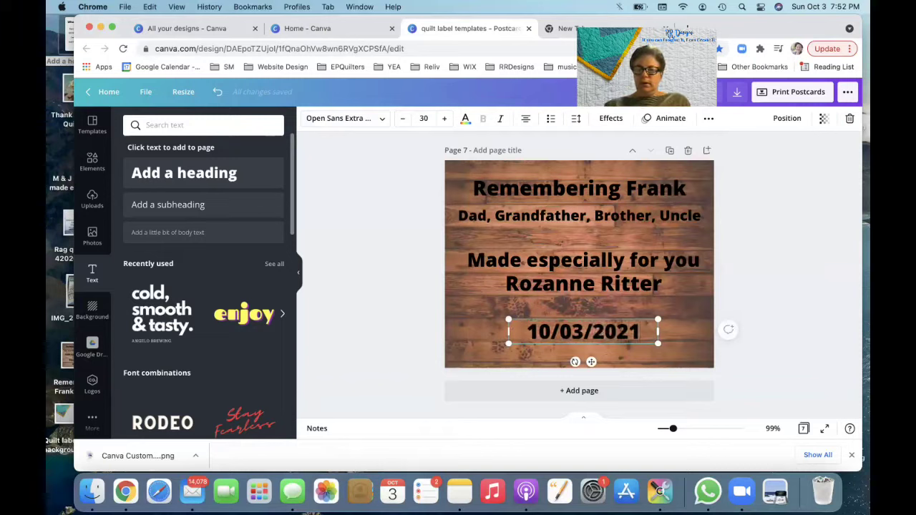
click(729, 355)
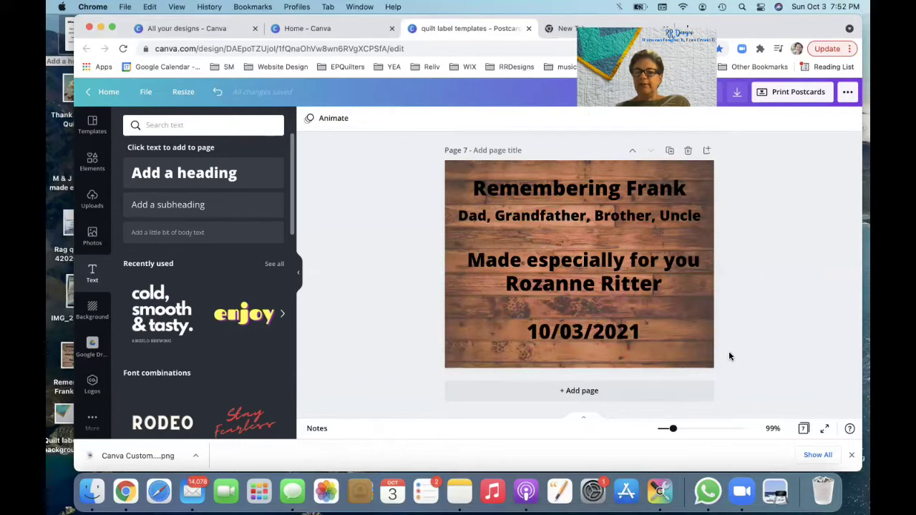
Step: Nudge the memorial heading down slightly and widen the 'Made especially for you' box on both sides
drag(605, 189, 605, 182)
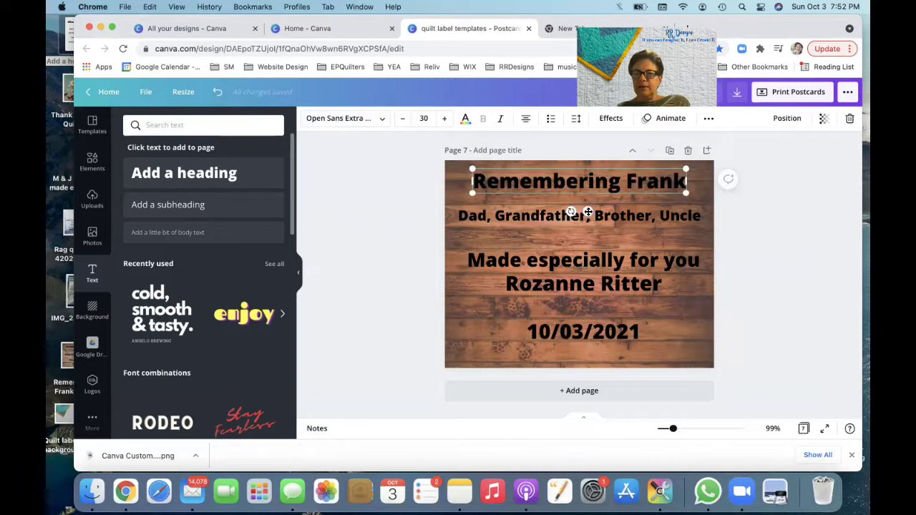
drag(587, 211, 590, 222)
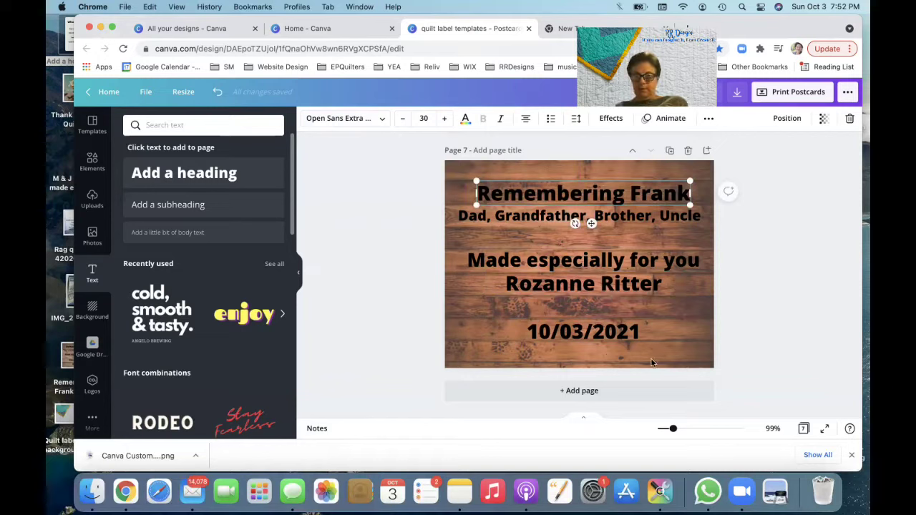
click(697, 265)
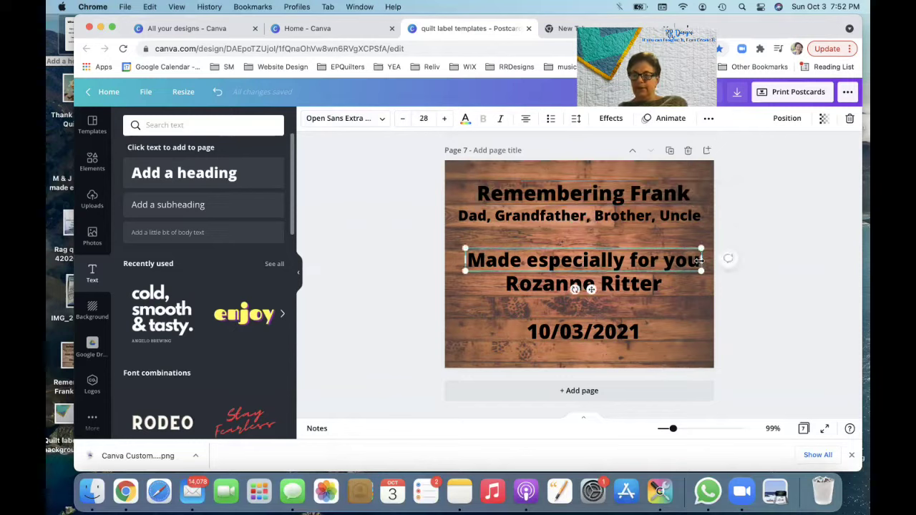
mouse_move(700, 260)
mouse_down()
mouse_move(726, 259)
mouse_move(707, 261)
mouse_up()
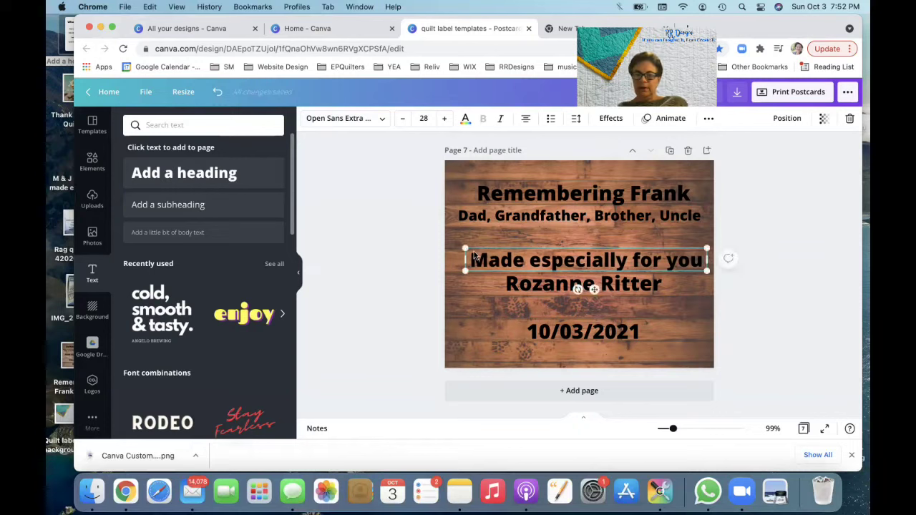
drag(464, 260, 446, 261)
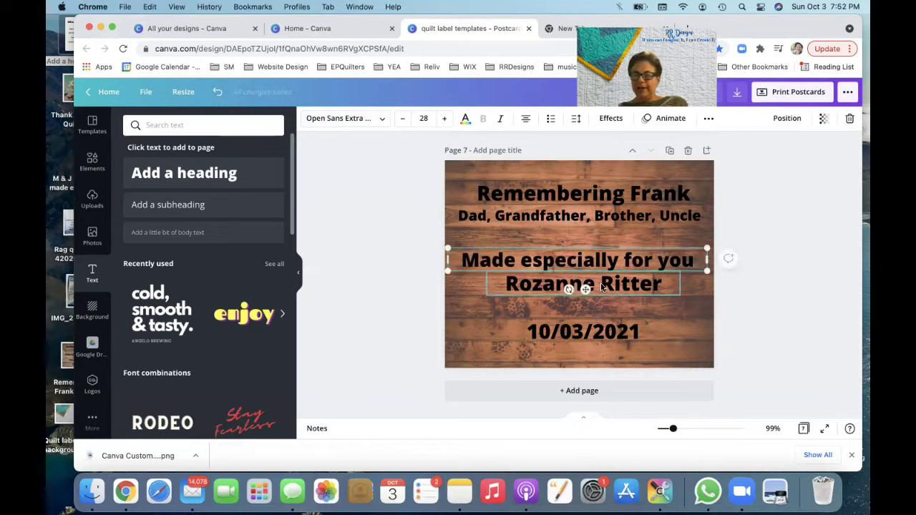
Step: Extend the dedication to 'Made especially for you by' on one line, centred just under the family roles
click(699, 259)
key(Return)
text(by)
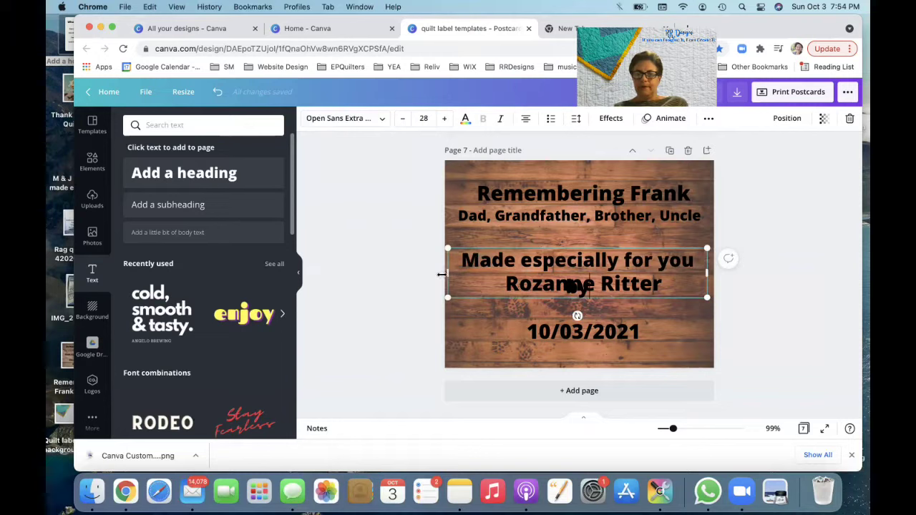
drag(440, 272, 437, 273)
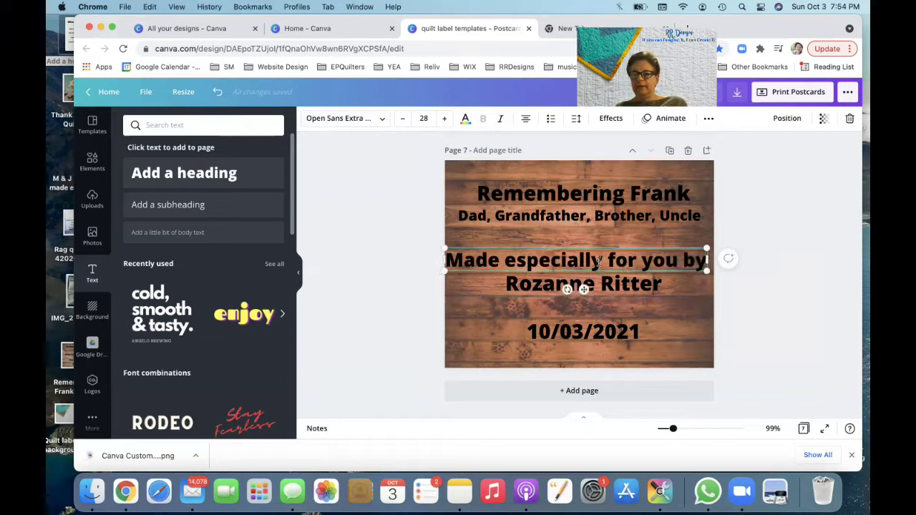
drag(584, 289, 587, 288)
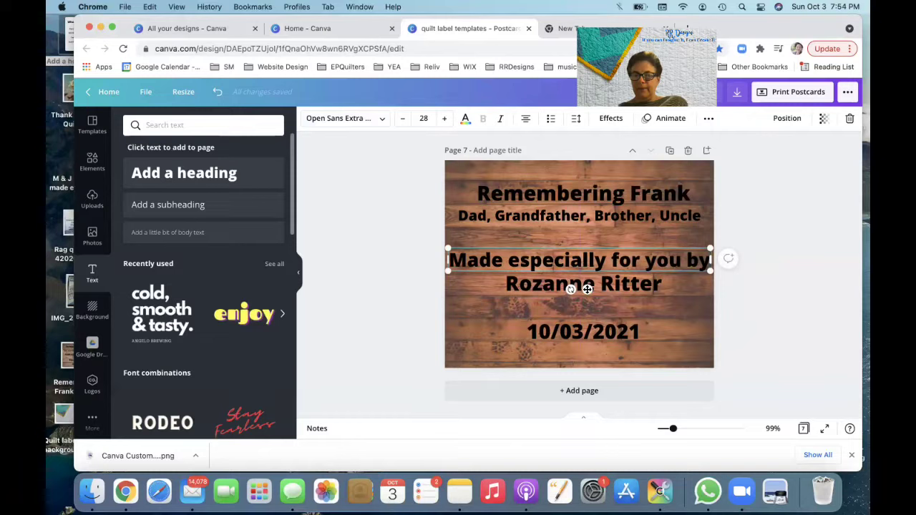
mouse_move(587, 289)
mouse_down()
mouse_move(588, 304)
mouse_move(589, 273)
mouse_up()
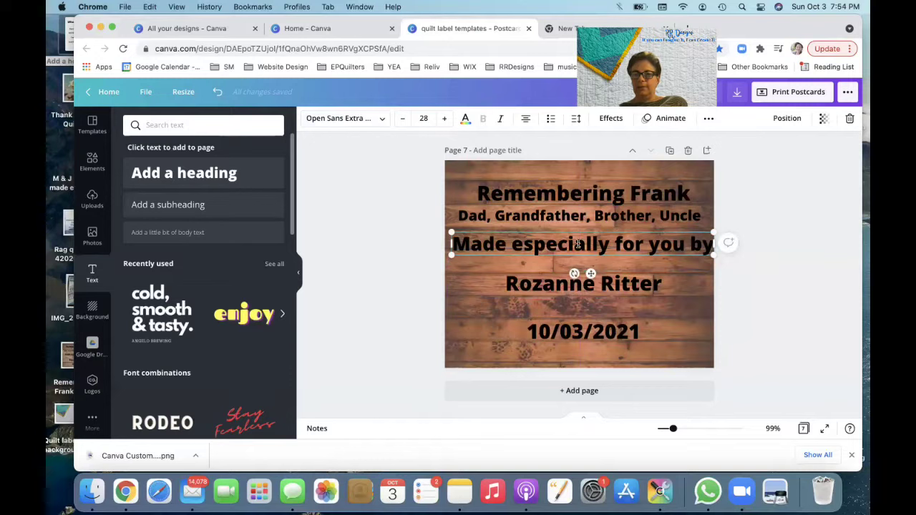
drag(590, 273, 586, 274)
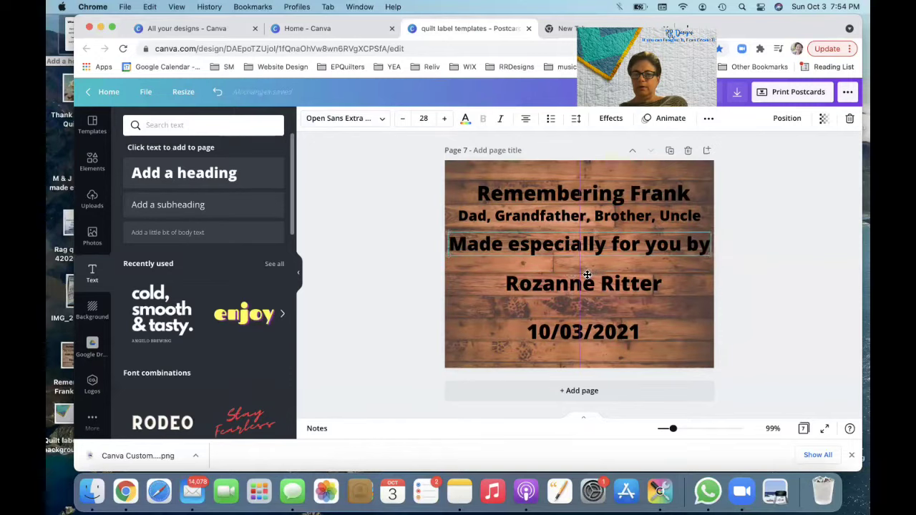
click(740, 313)
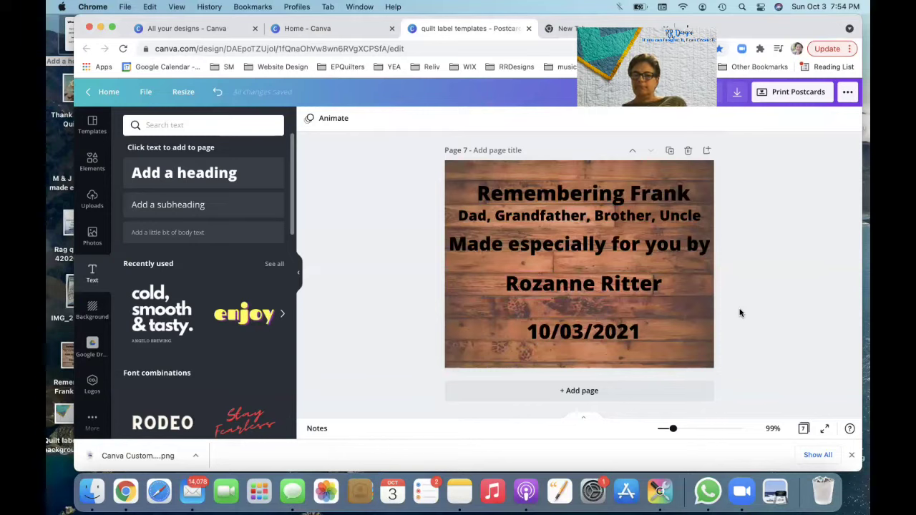
Step: Nudge the 'Dad, Grandfather, Brother, Uncle' line slightly lower
click(643, 216)
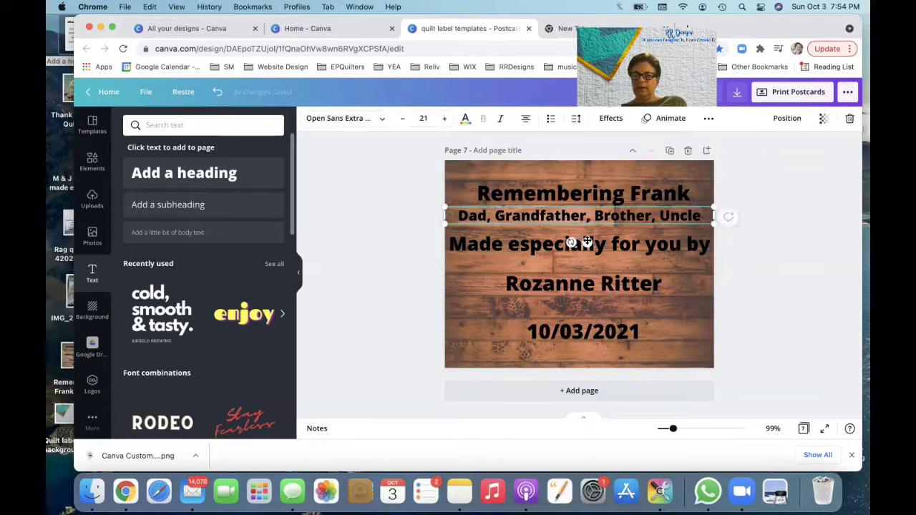
drag(586, 242, 586, 245)
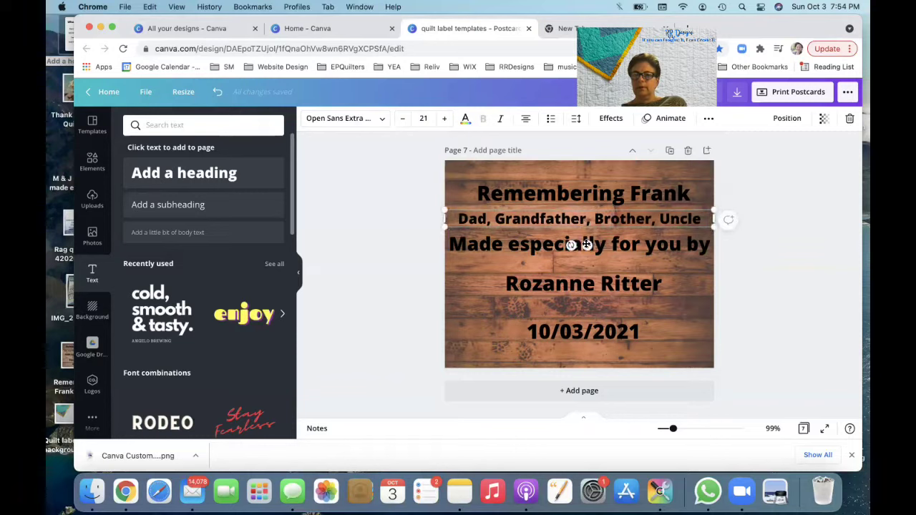
click(780, 321)
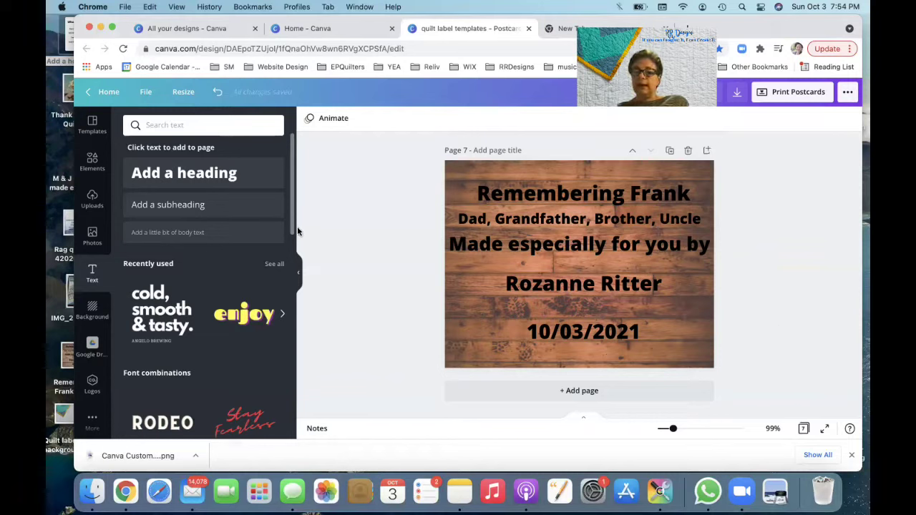
Step: Save the design via File > Save, then download the memorial label as a PNG file
click(146, 92)
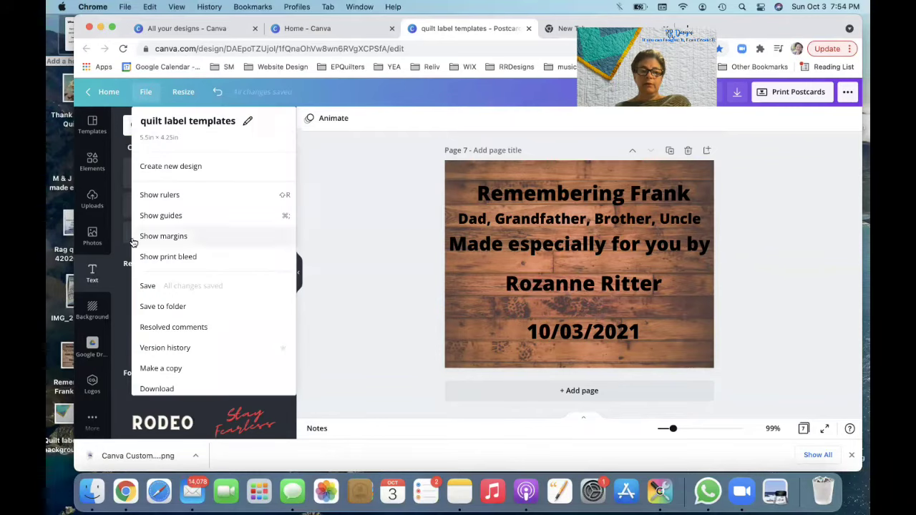
click(148, 289)
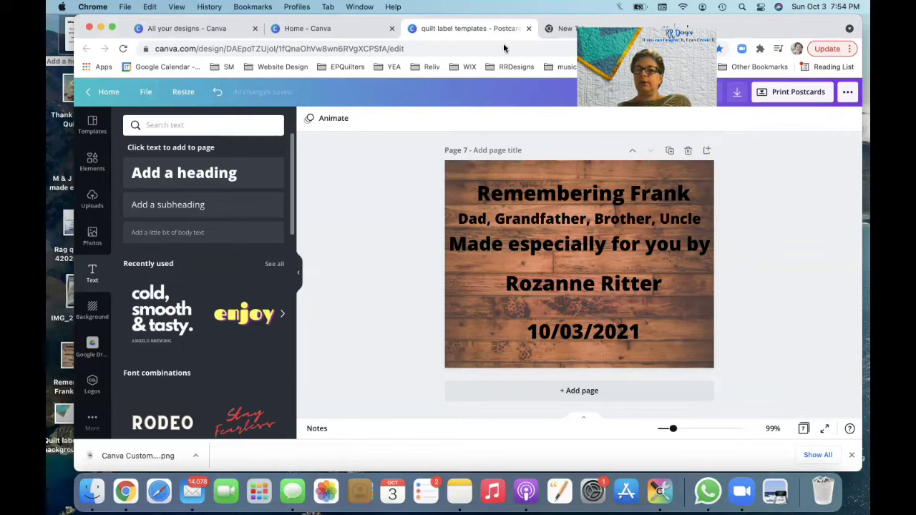
click(737, 93)
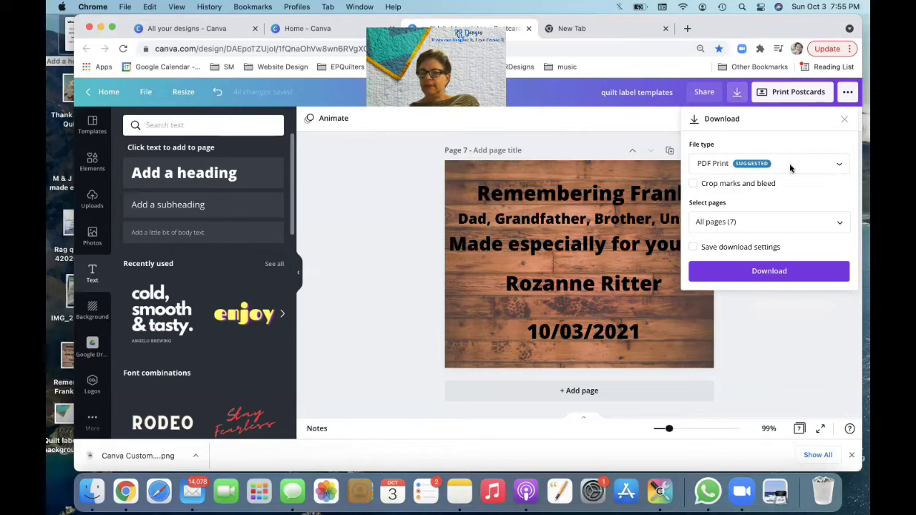
click(838, 164)
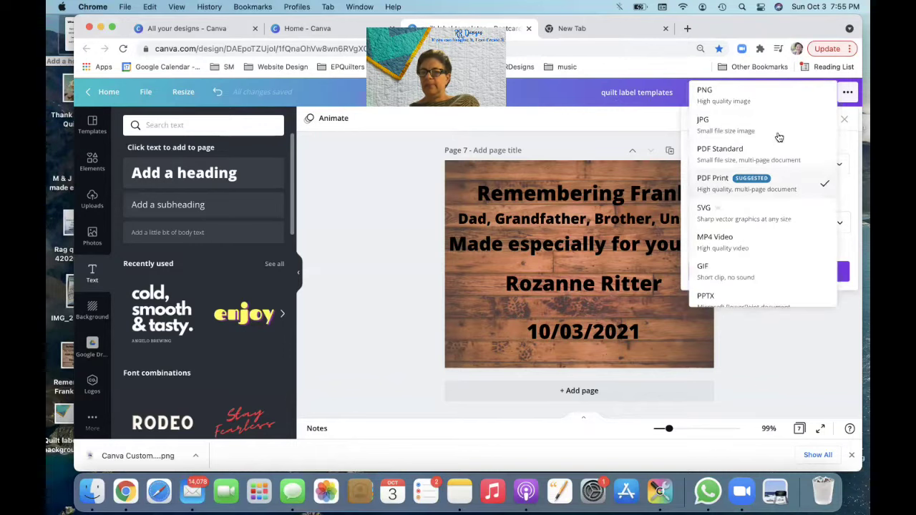
click(720, 93)
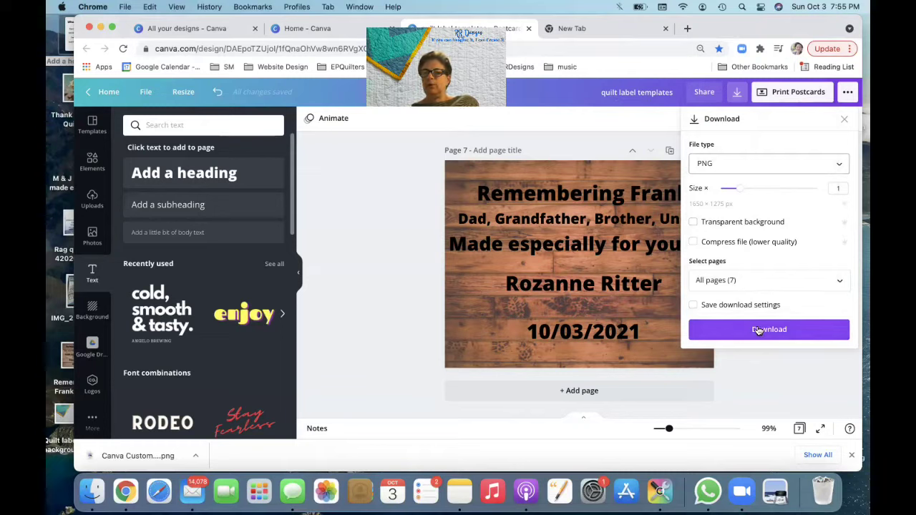
click(760, 331)
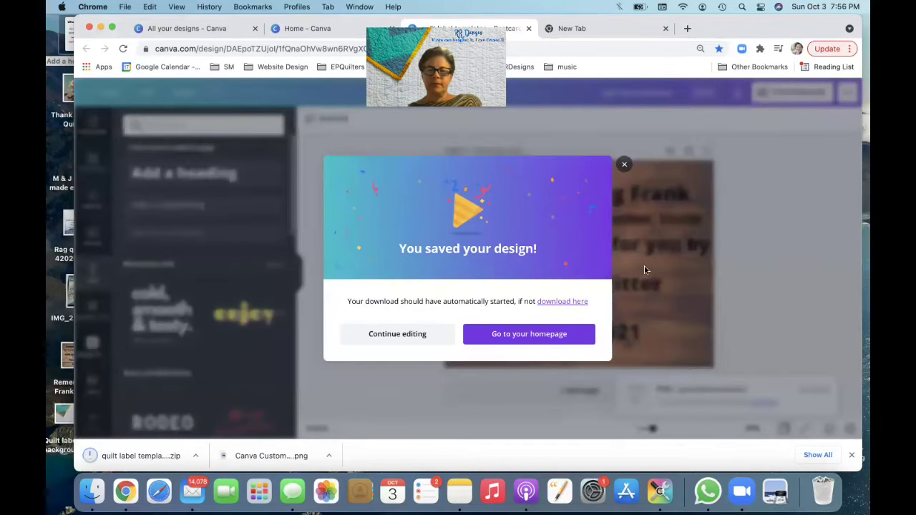
click(625, 165)
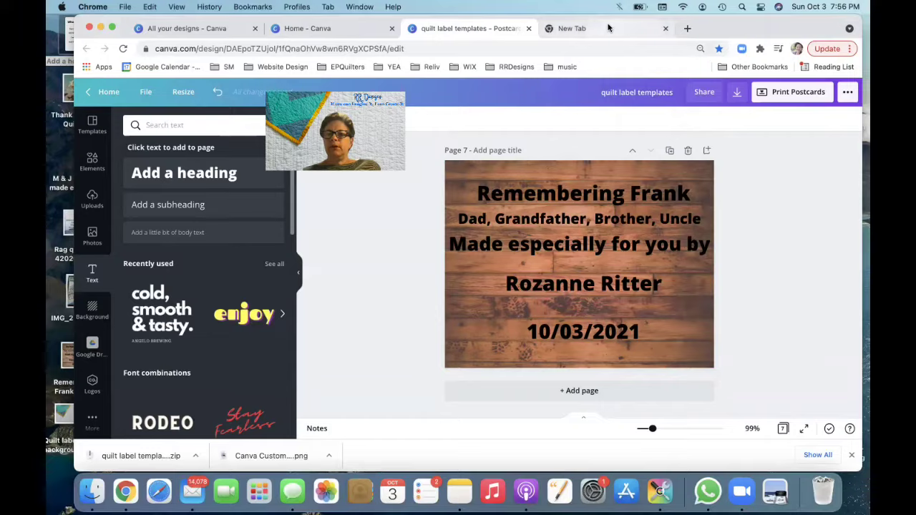
click(609, 27)
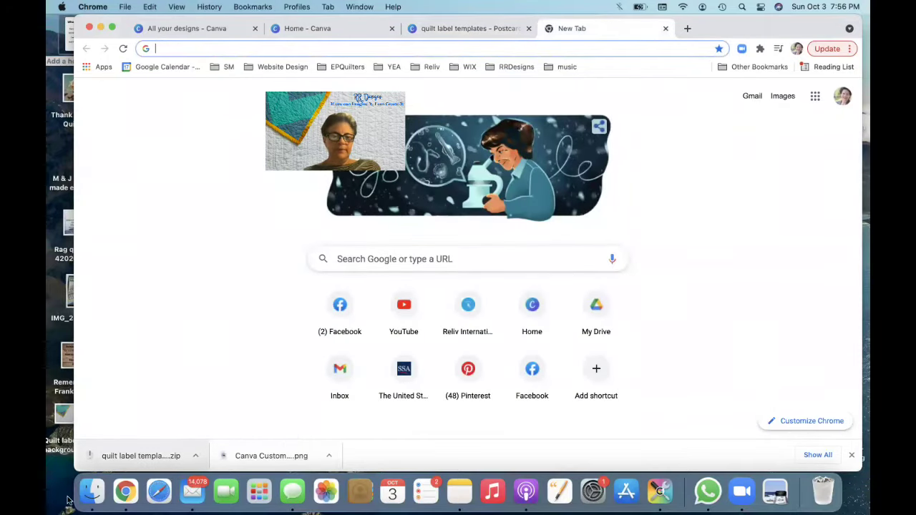
Step: View 'Canva Custom Quilt label tools (1).png' from Finder's Downloads in Preview, then close the blank Chrome tab
click(93, 493)
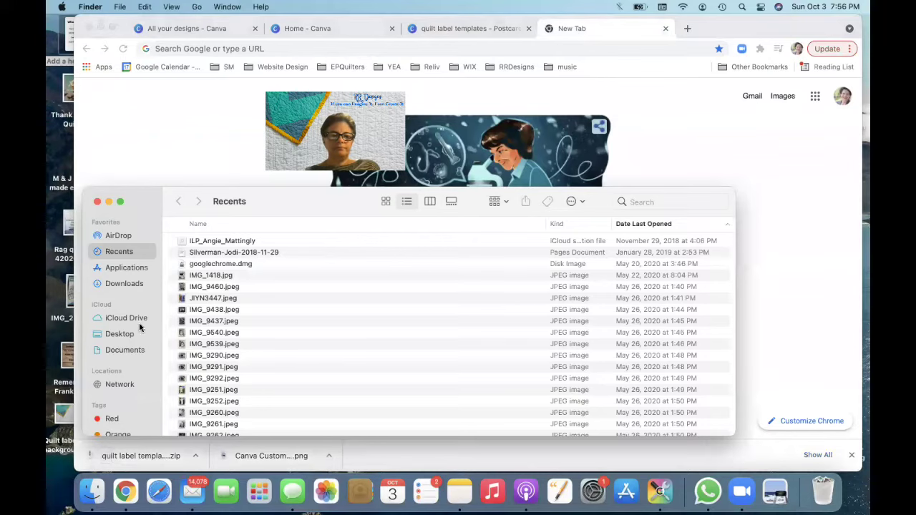
click(130, 282)
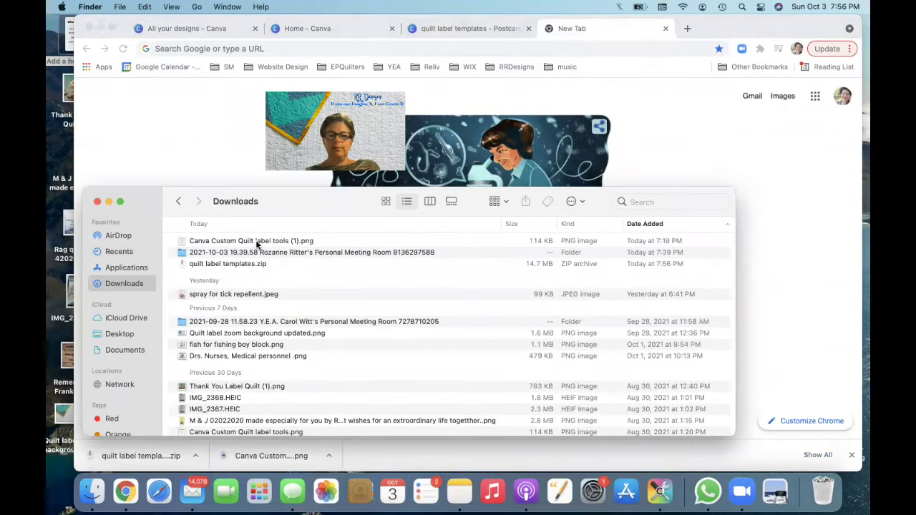
click(257, 244)
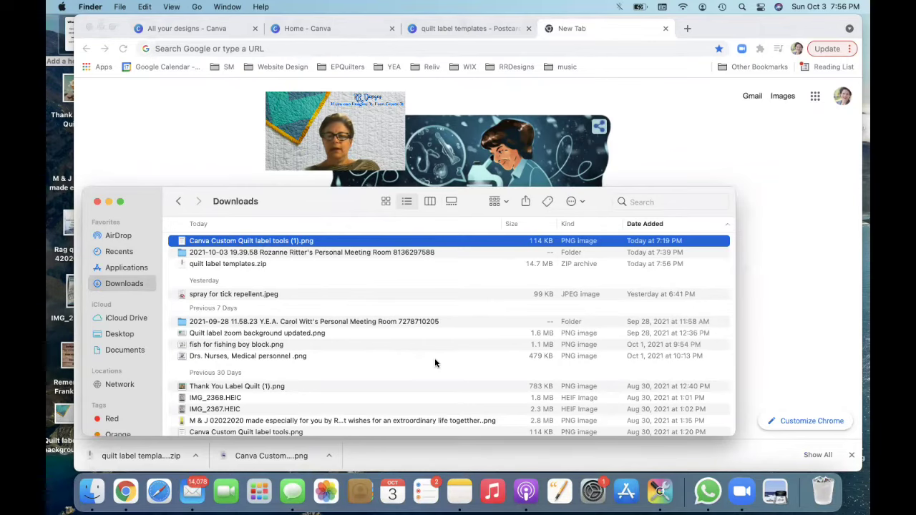
scroll(561, 391, down, 20)
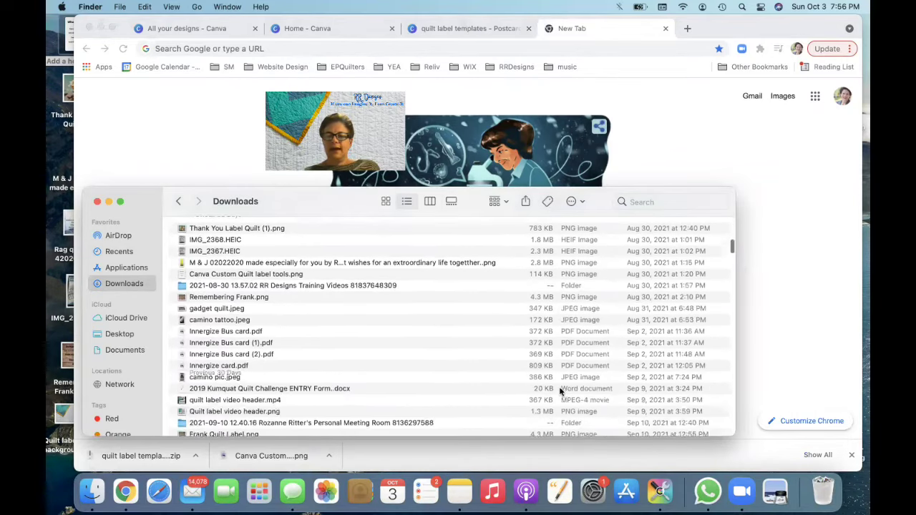
scroll(562, 391, up, 20)
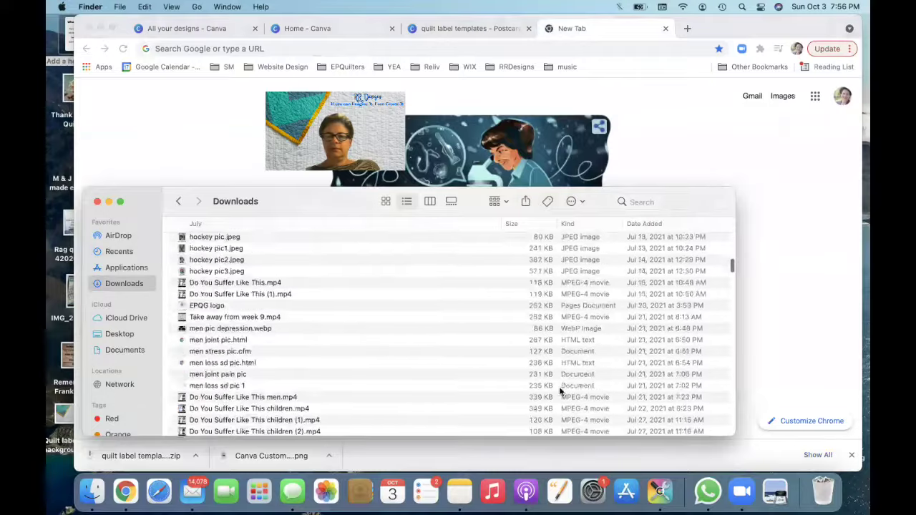
scroll(562, 392, up, 3)
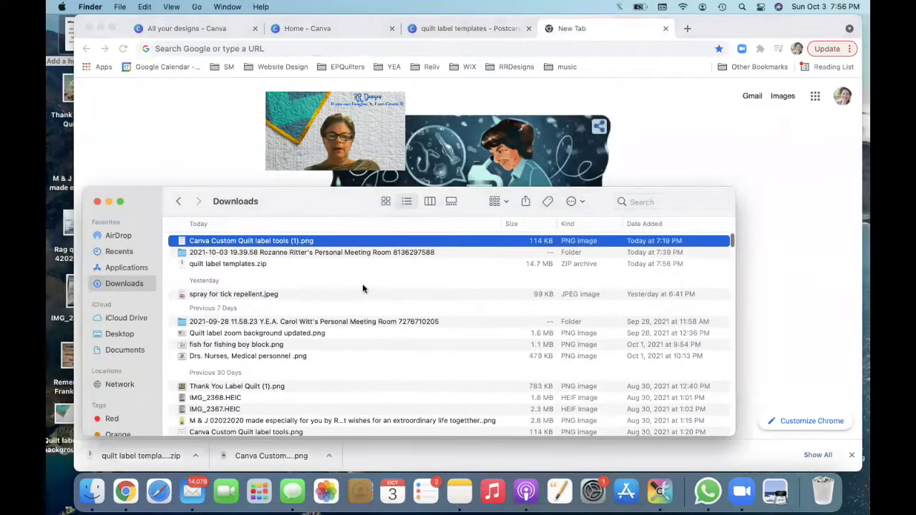
double_click(338, 242)
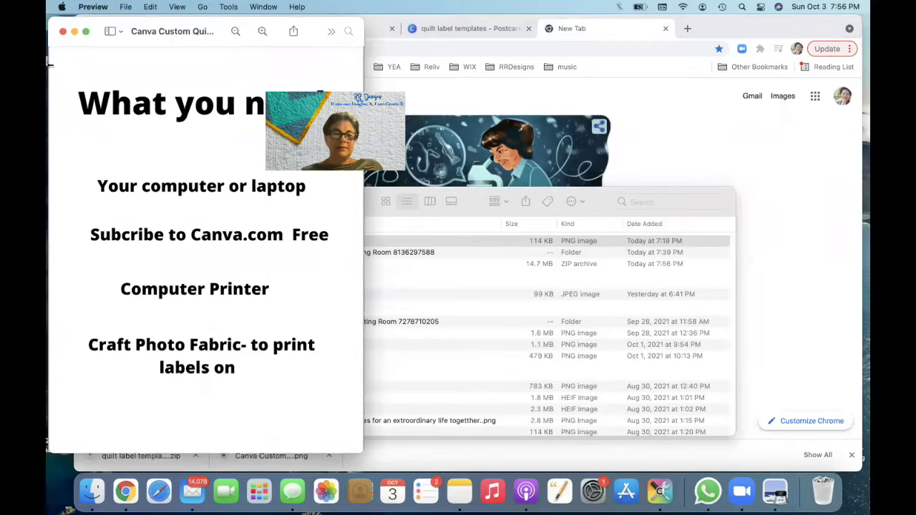
click(63, 32)
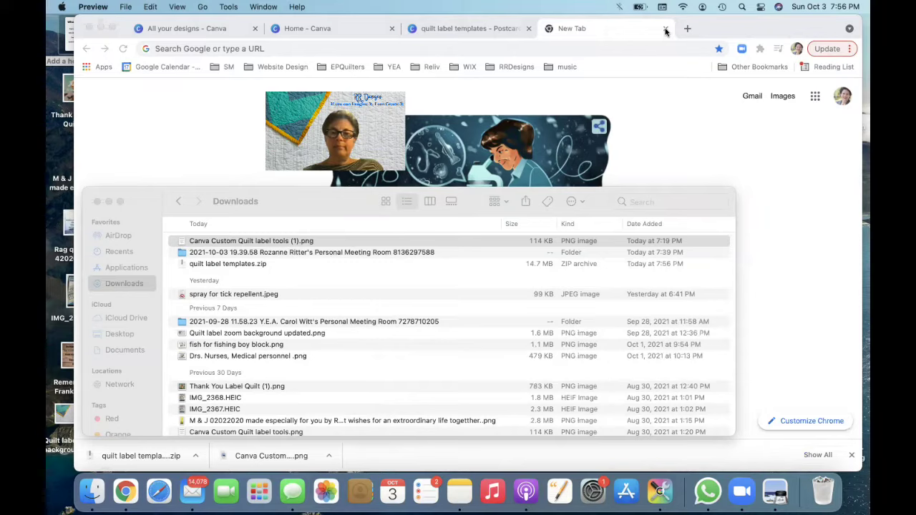
click(666, 30)
click(665, 30)
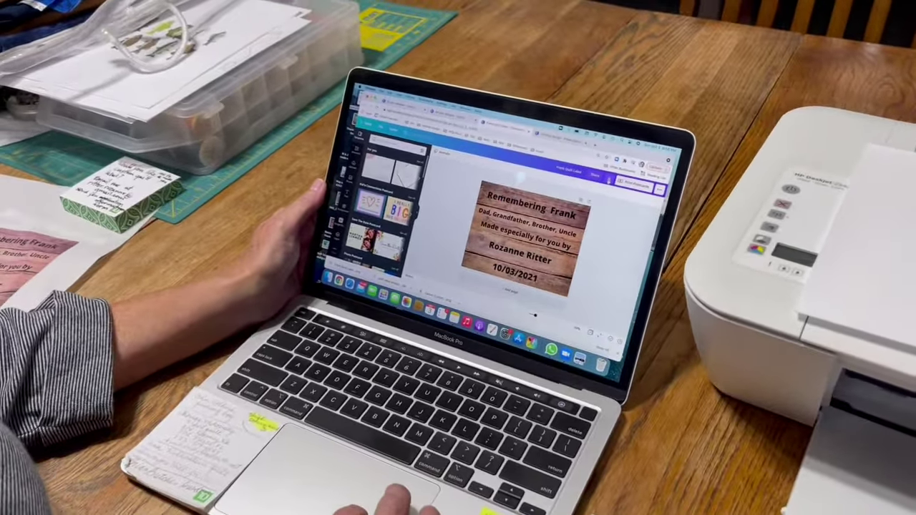
Step: Reopen Canva's download options and choose the file format again
click(614, 164)
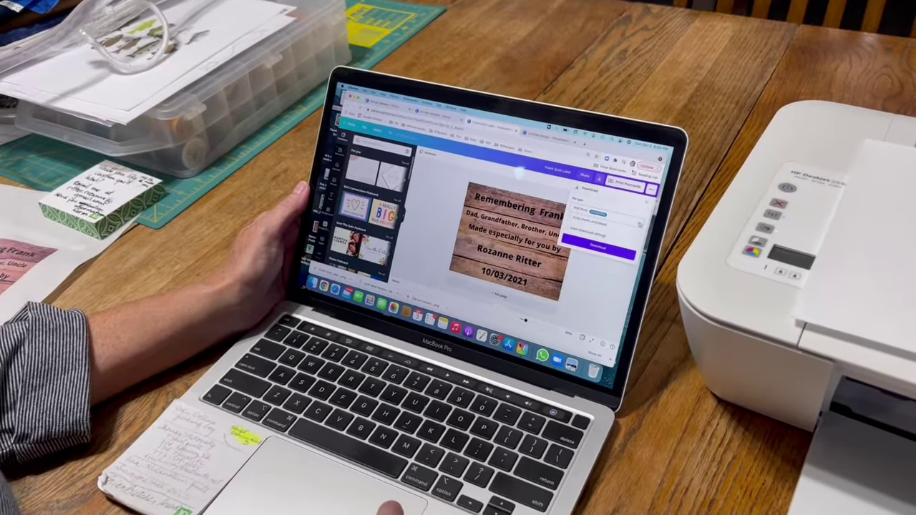
click(600, 212)
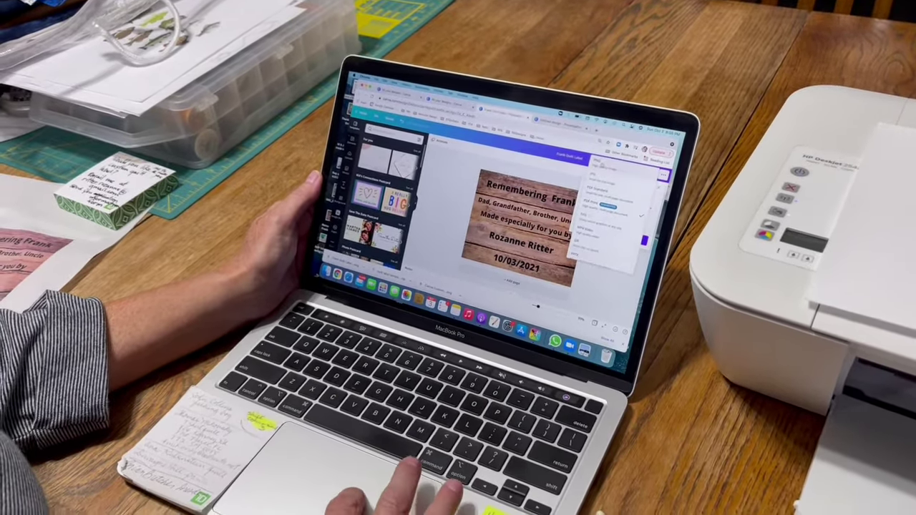
click(607, 202)
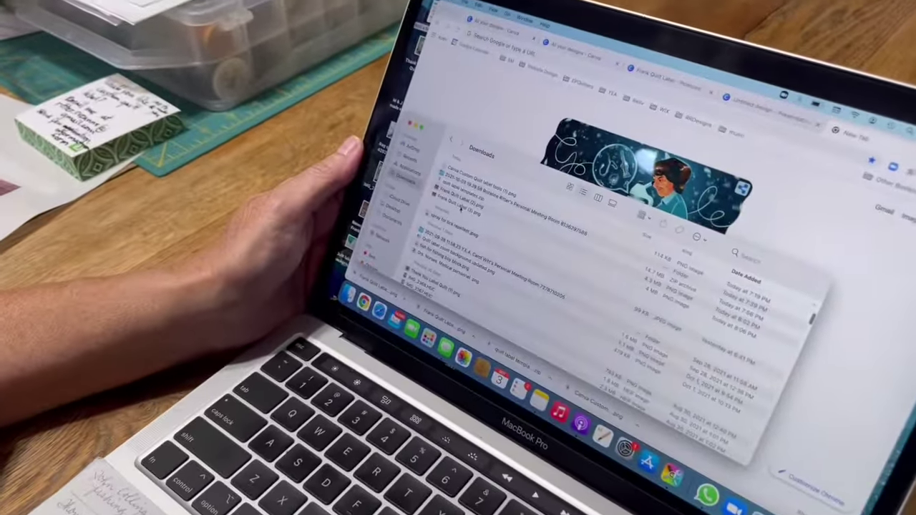
Step: Select the downloaded label PNG and bring up its Print dialog with Cmd+P
click(462, 207)
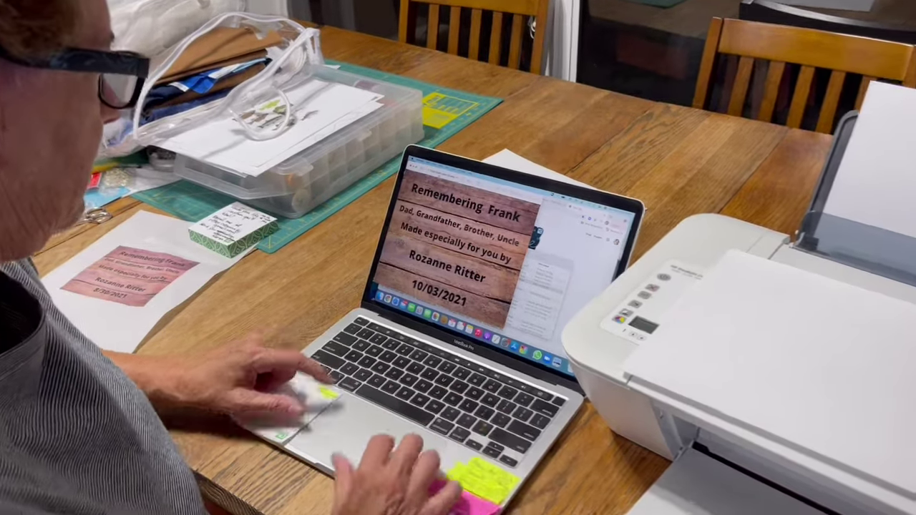
key(super+p)
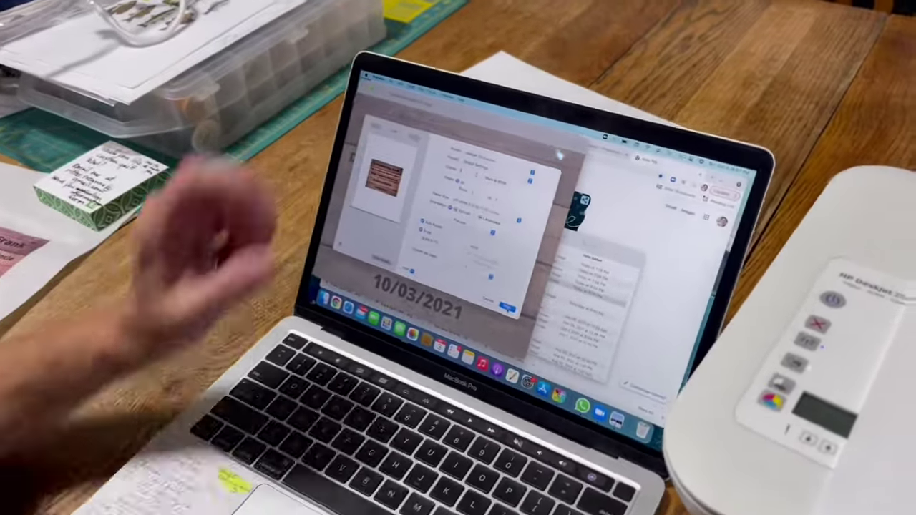
Step: Confirm the Print dialog so the memorial label starts printing on page 1
key(Return)
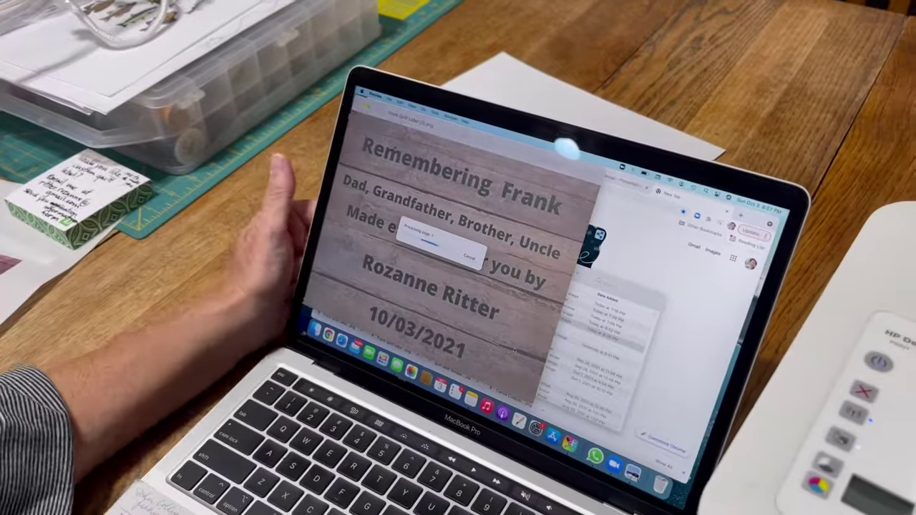